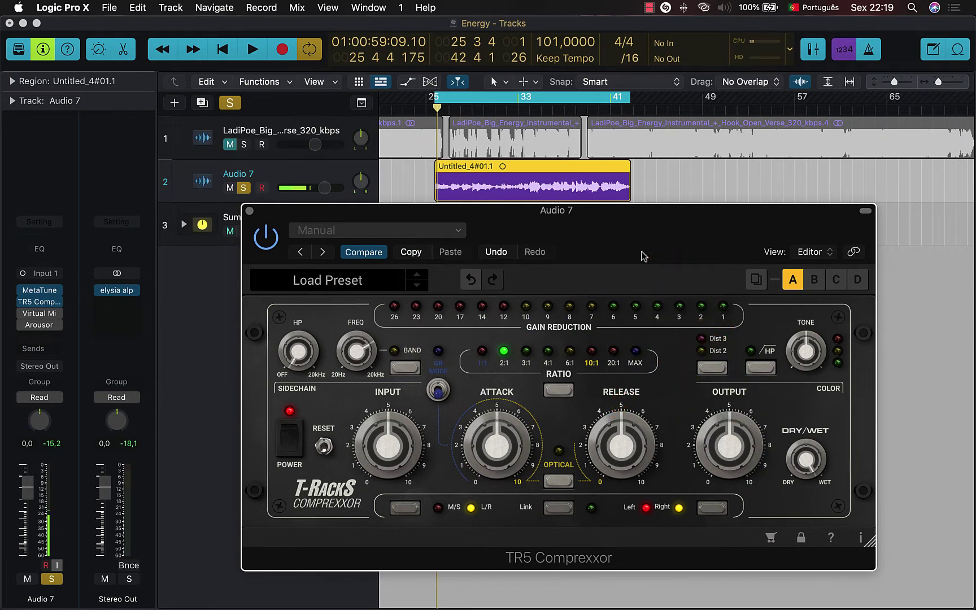
Close the compressor window and play back the solo Audio 7 vocal to hear it without the compressor.
left_click(249, 210)
key("space")
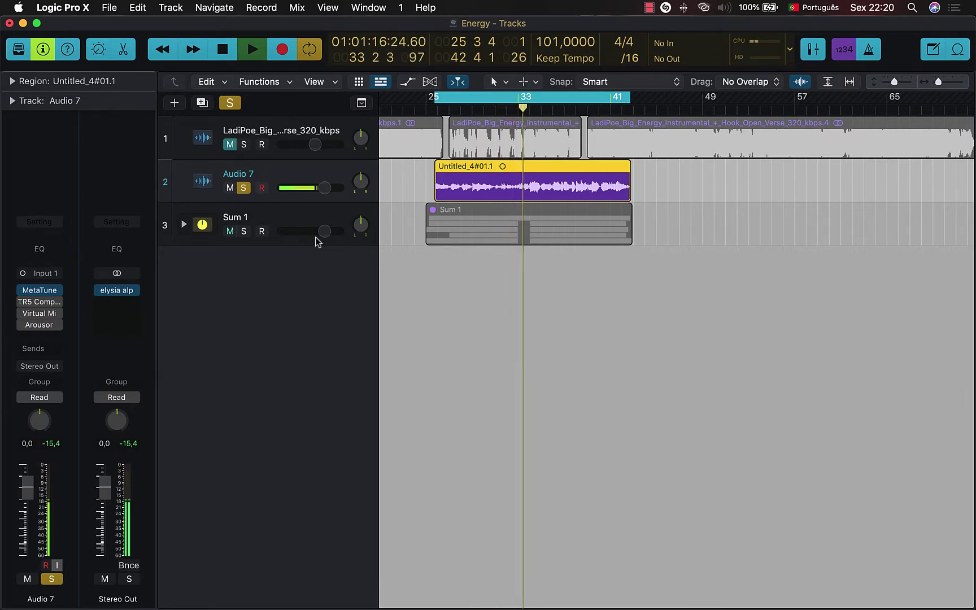
key("space")
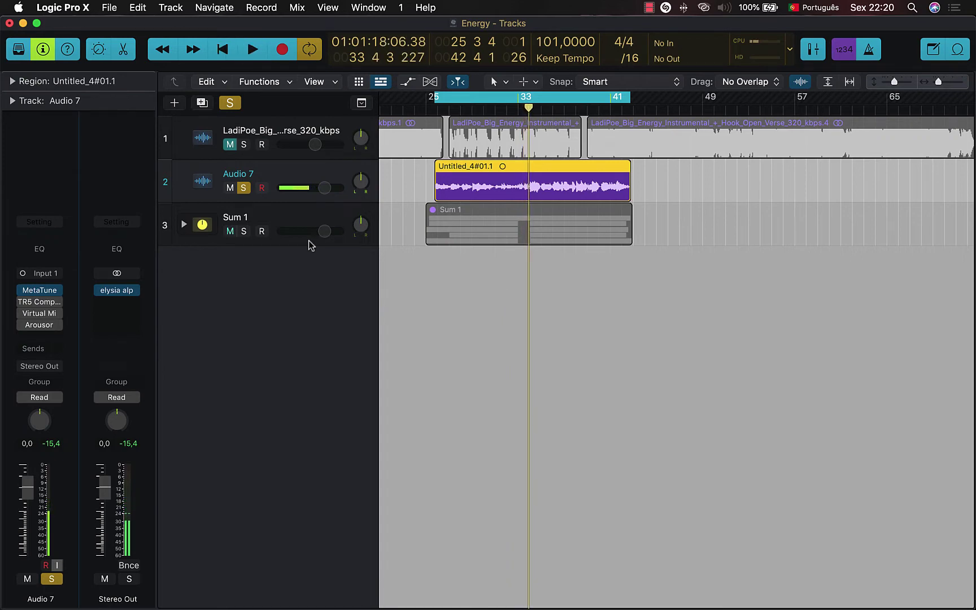
View the TR5 Comprexxor and Virtual Mix Rack inserts on Audio 7 and close their windows.
left_click(38, 304)
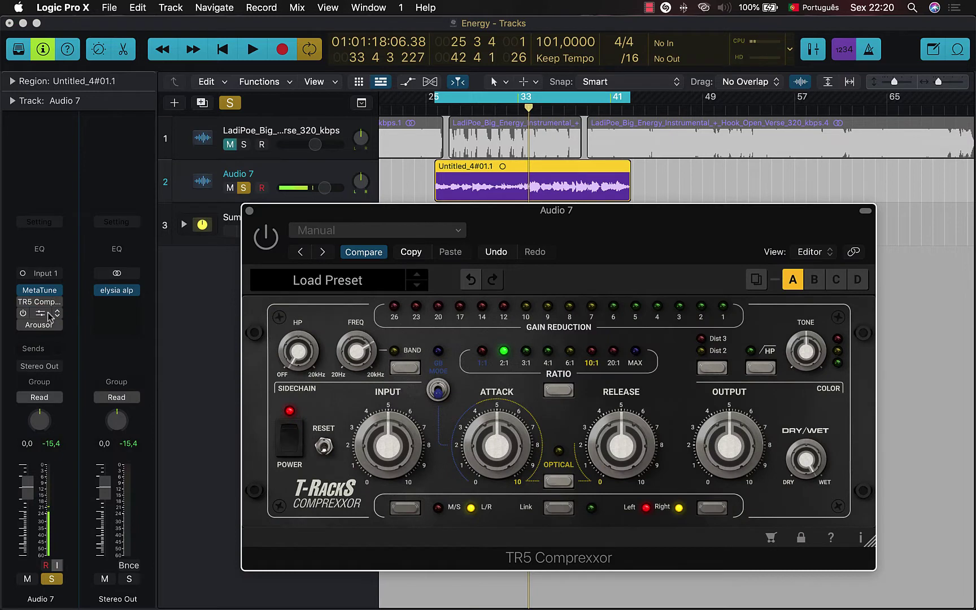
left_click(48, 314)
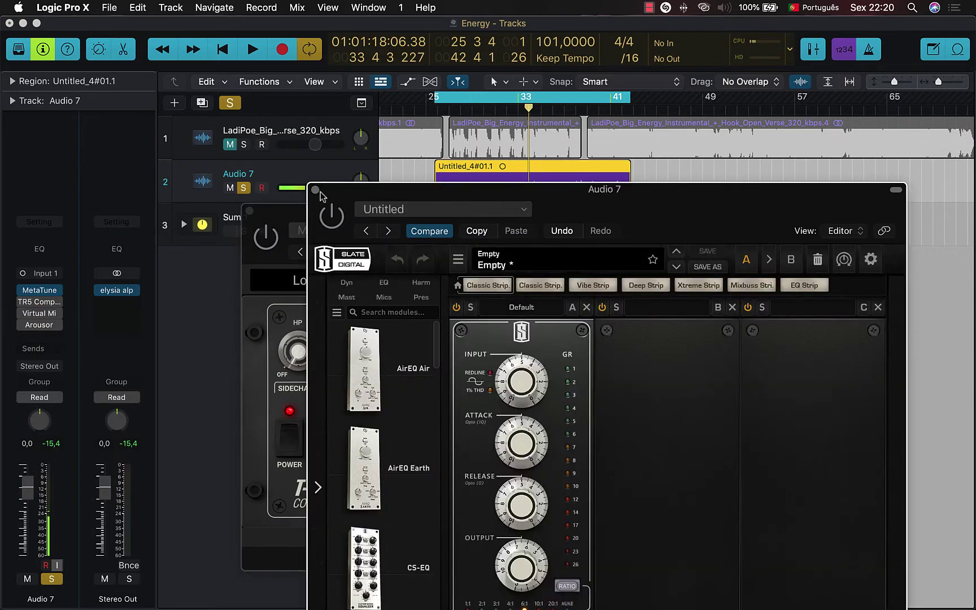
left_click(315, 189)
left_click_drag(597, 247, 598, 204)
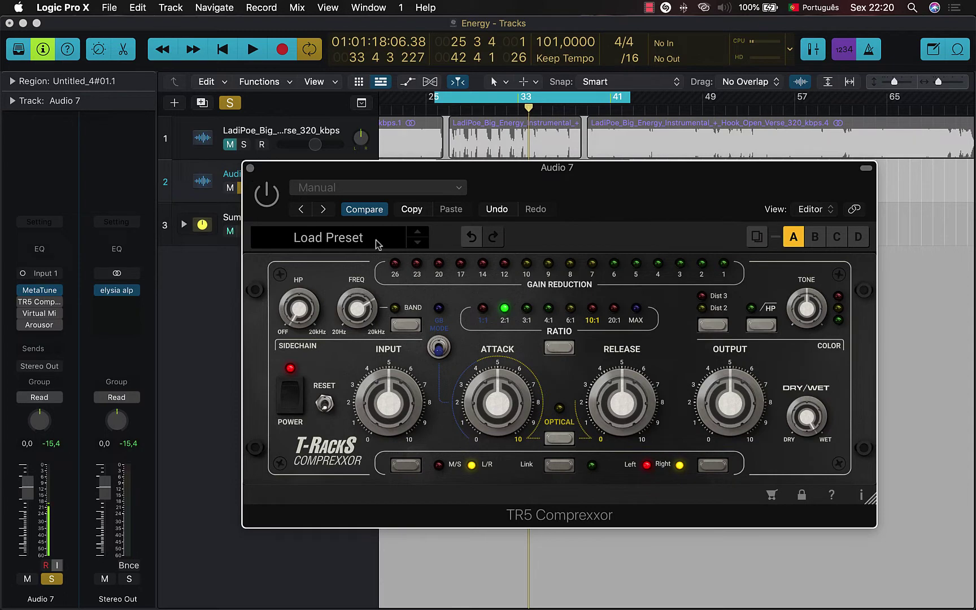
left_click(250, 170)
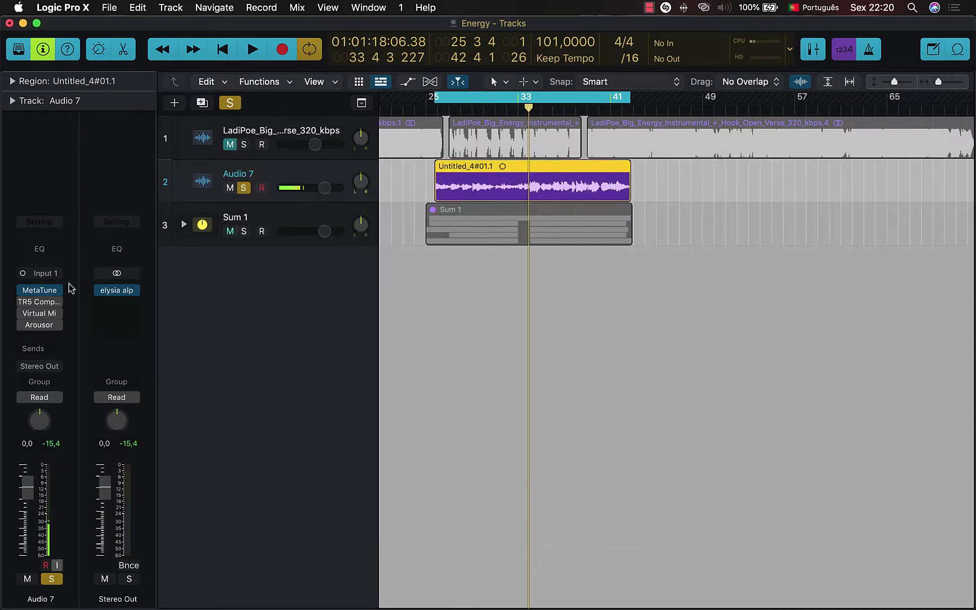
View the FG-Stress module in Virtual Mix Rack and the Arousor compressor on Audio 7, closing each window.
left_click(38, 314)
left_click_drag(712, 221, 691, 86)
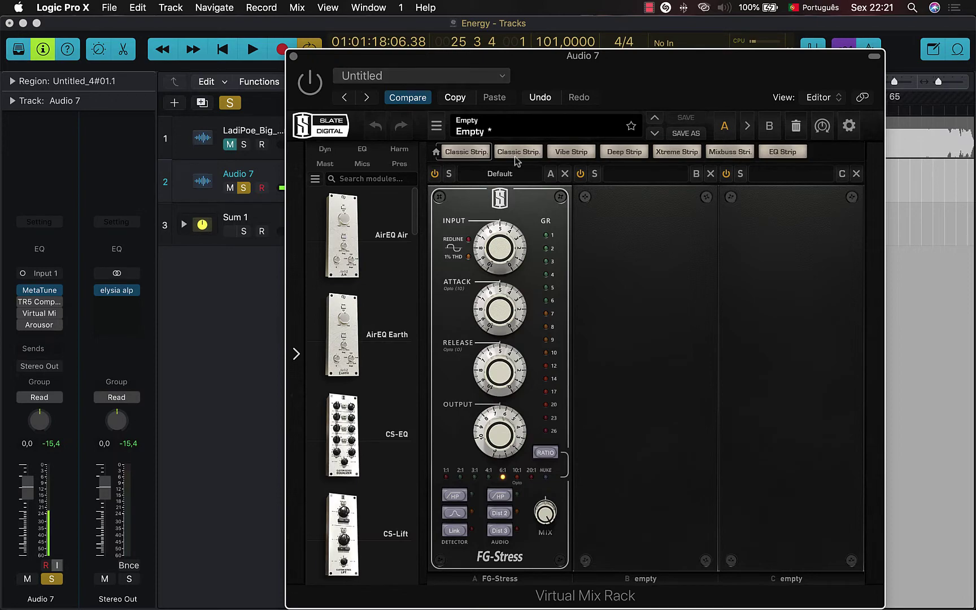
left_click(294, 57)
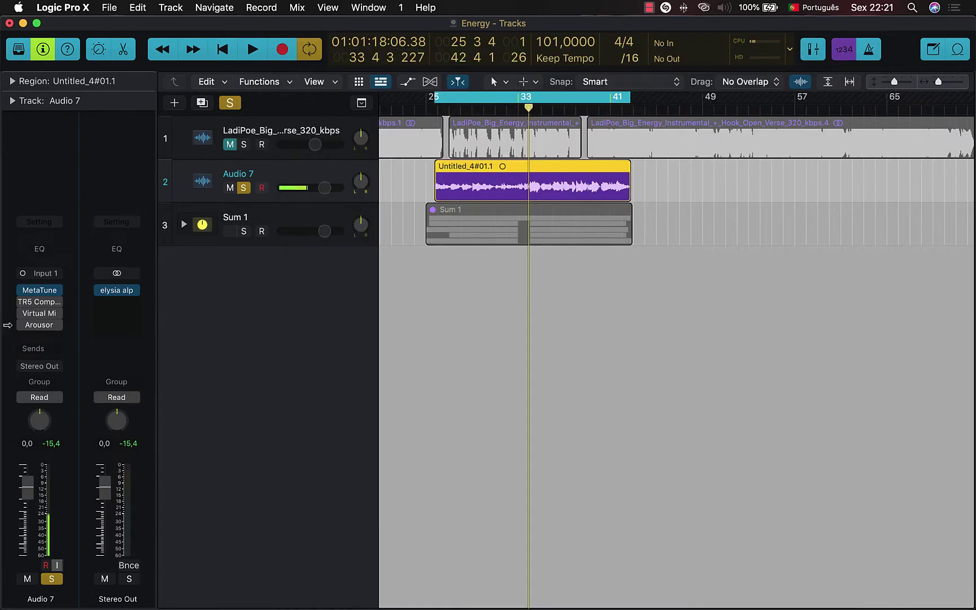
left_click(41, 325)
left_click_drag(594, 212, 613, 233)
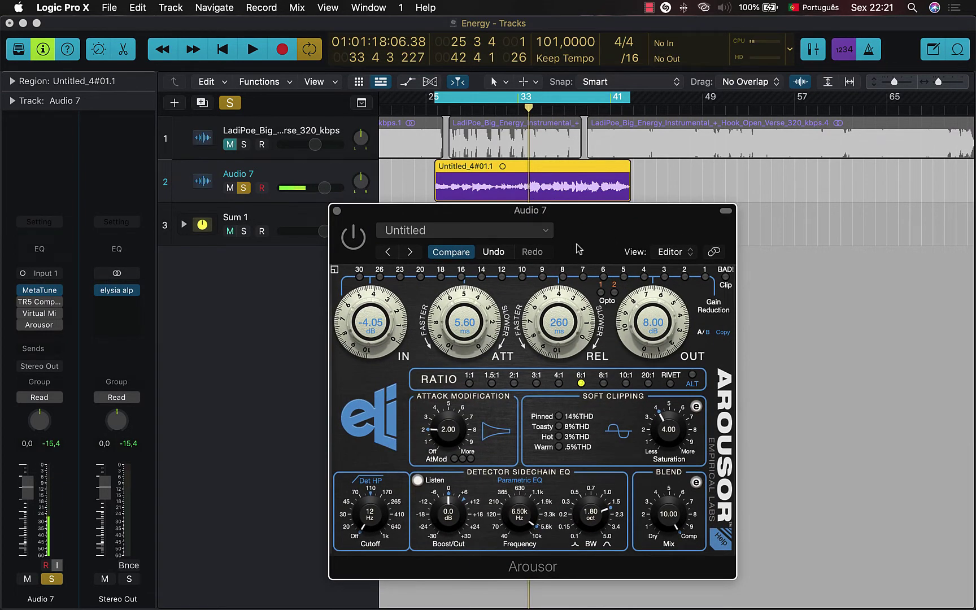
left_click(336, 212)
Reopen and enable TR5 Comprexxor on Audio 7, set its ratio to 6:1 and lower the attack during playback.
mouse_move(45, 305)
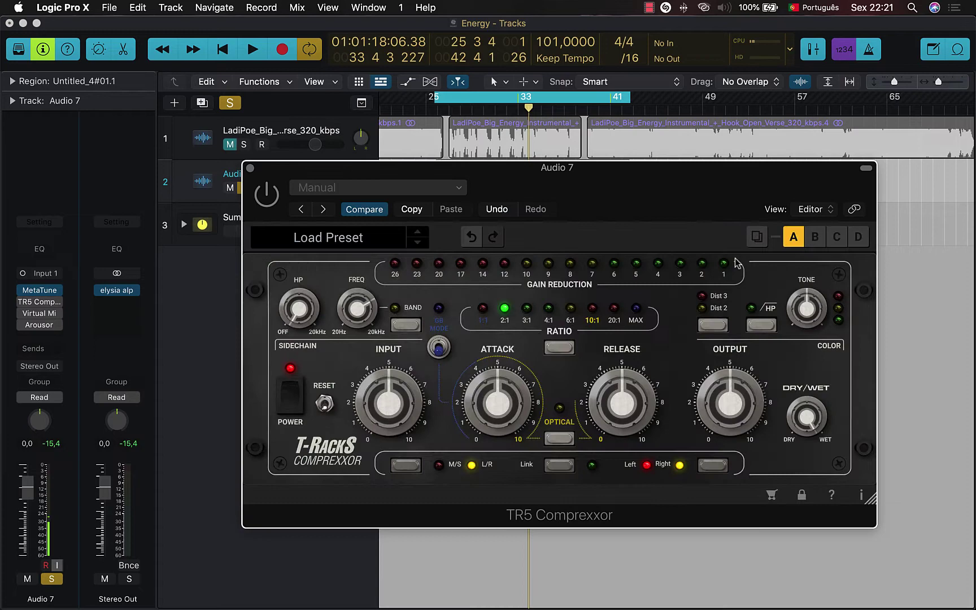
left_click_drag(680, 214, 680, 249)
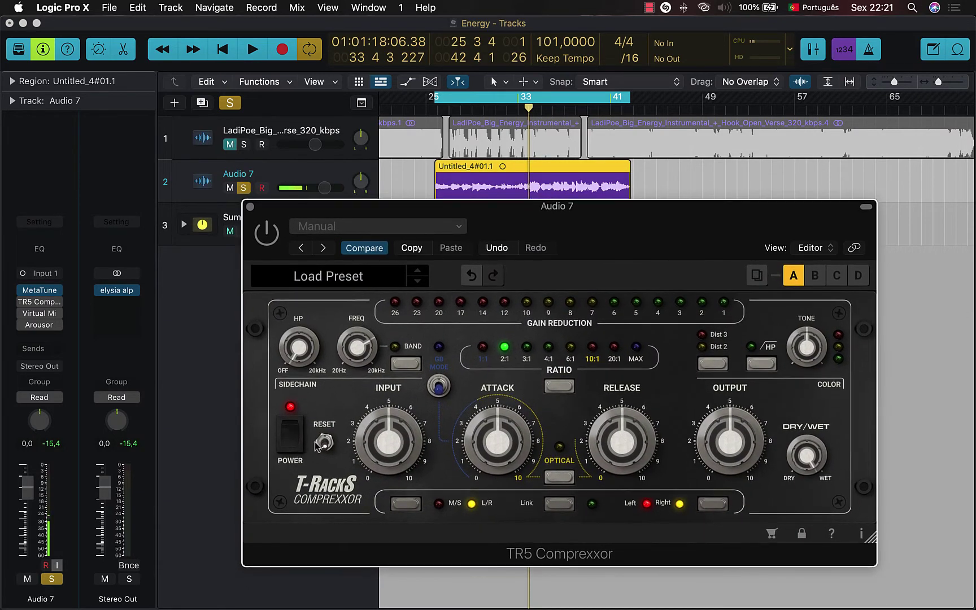
key("space")
left_click_drag(492, 444, 493, 500)
mouse_move(621, 430)
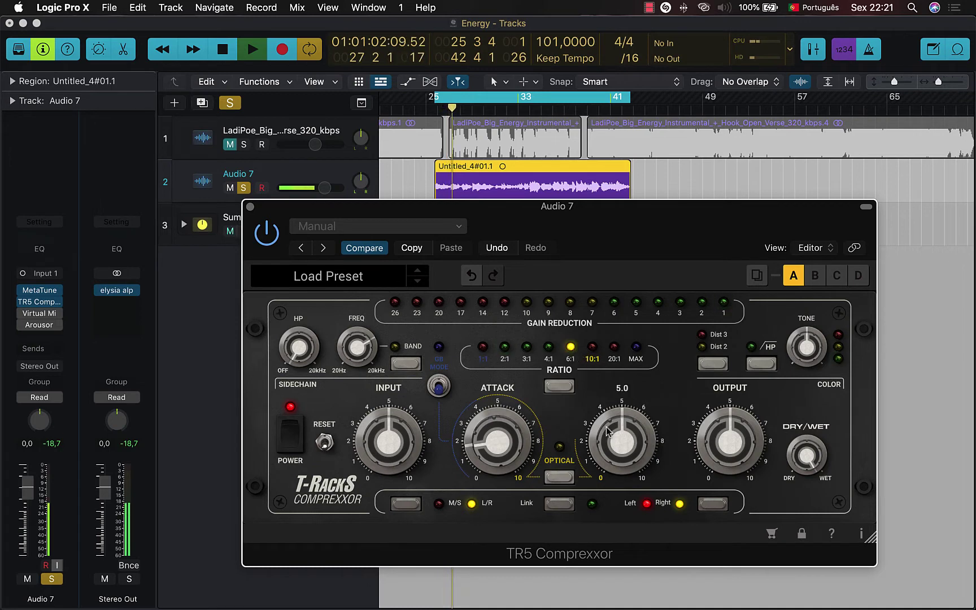
Raise the Comprexxor input to 6.1, shorten the release and set the attack to 1.4.
left_click_drag(395, 444, 400, 431)
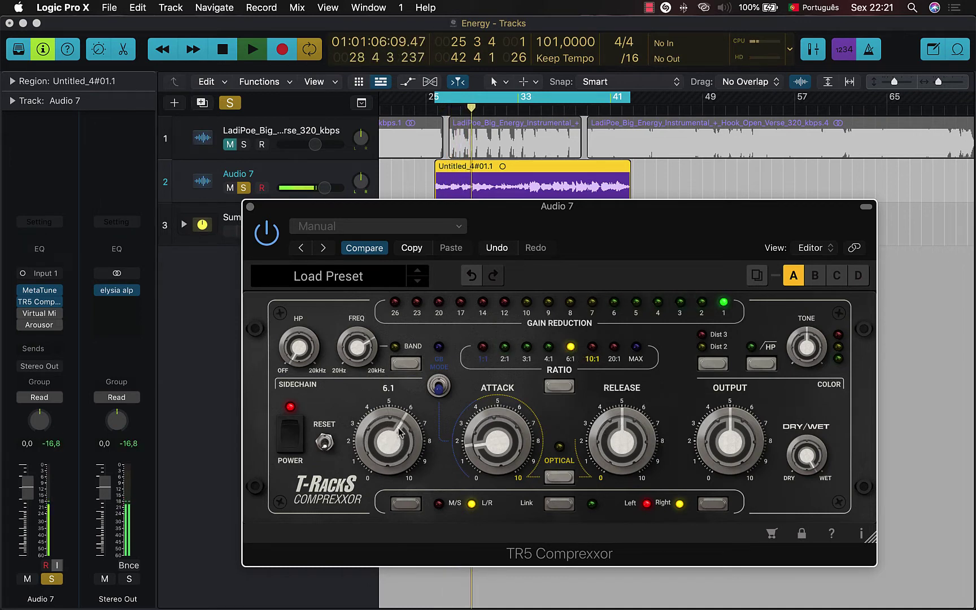
mouse_move(635, 434)
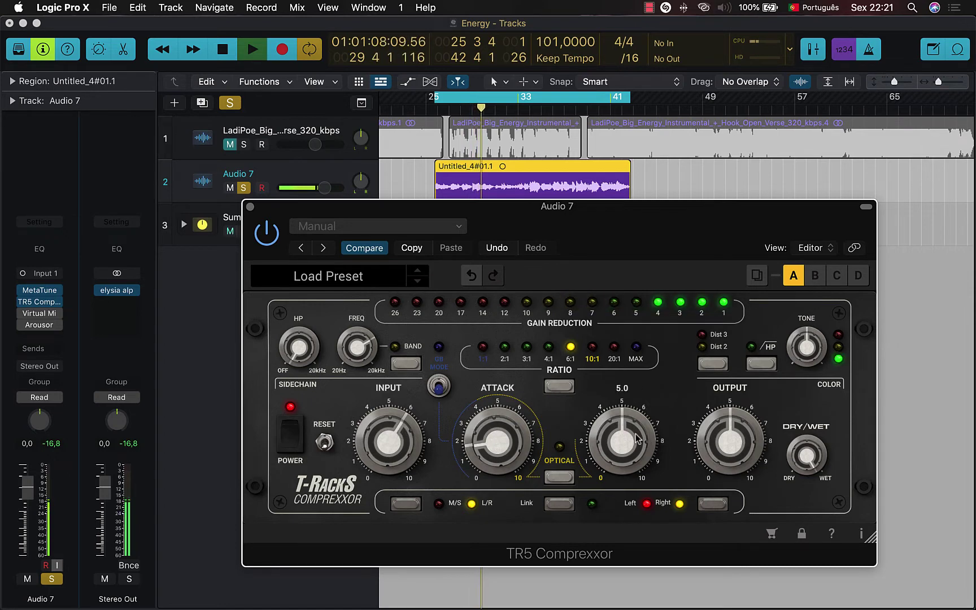
left_click_drag(635, 434, 622, 502)
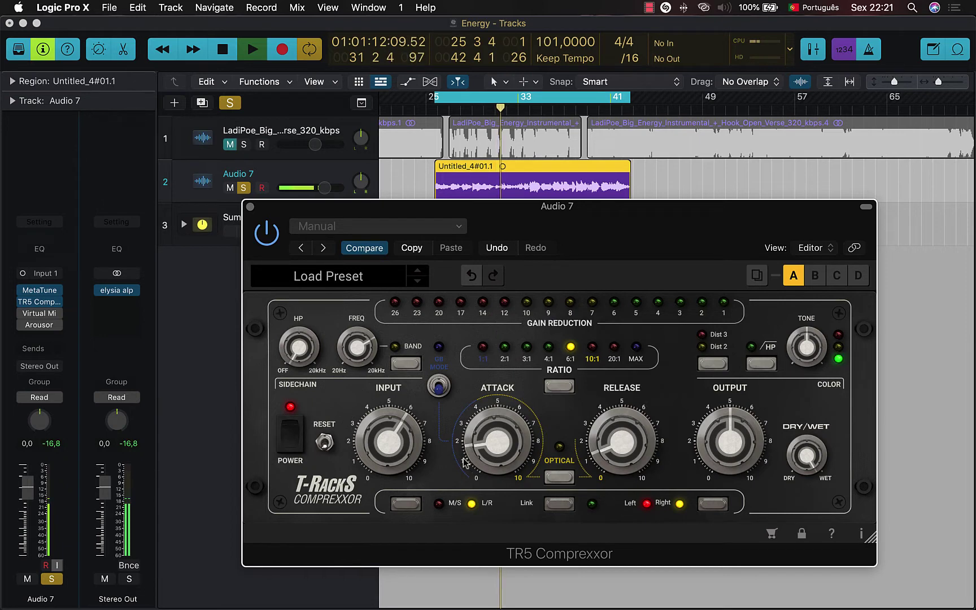
mouse_move(483, 459)
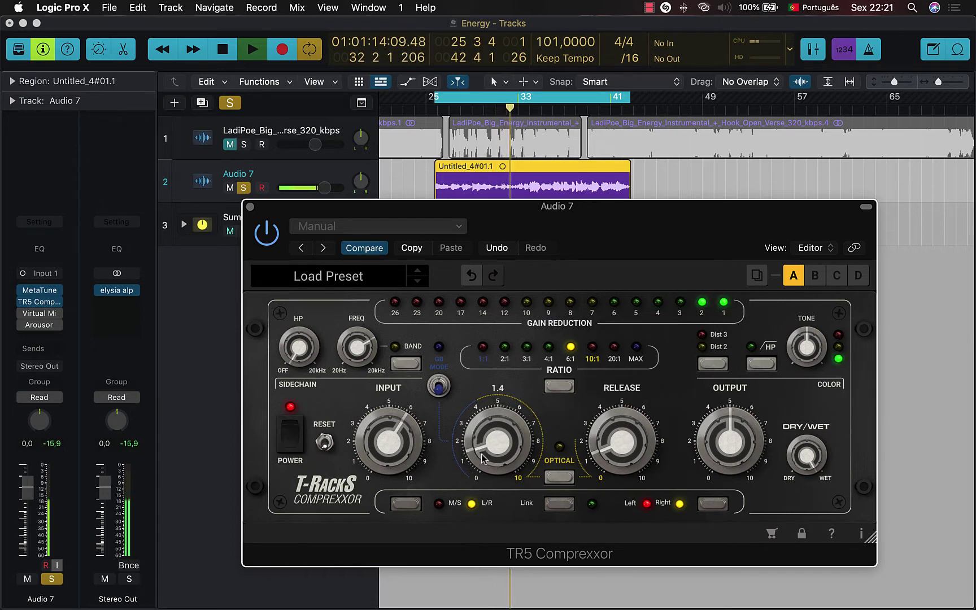
mouse_move(398, 452)
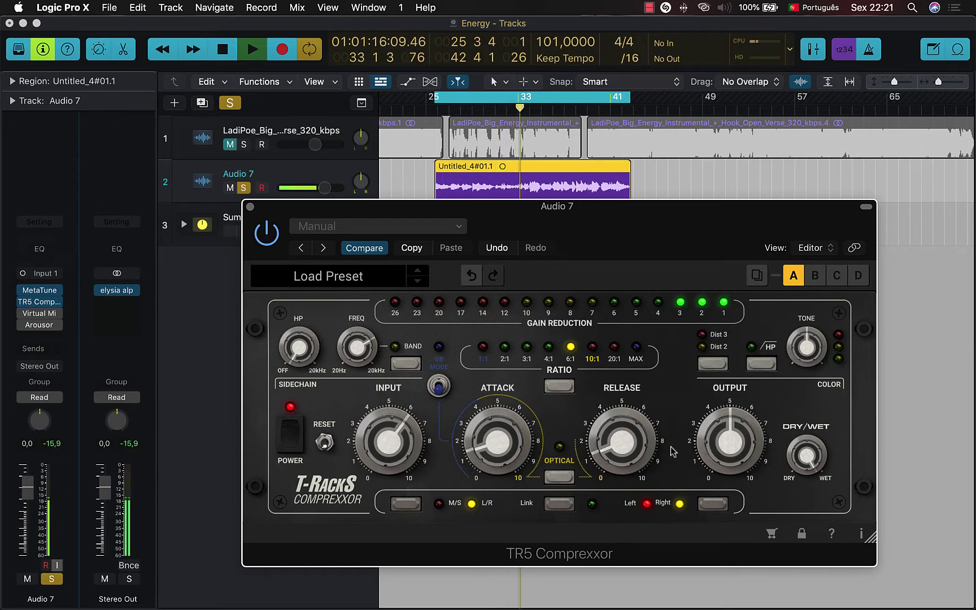
Lower the Comprexxor output to 4.5 and slightly further while comparing against bypass, and stop playback.
mouse_move(643, 452)
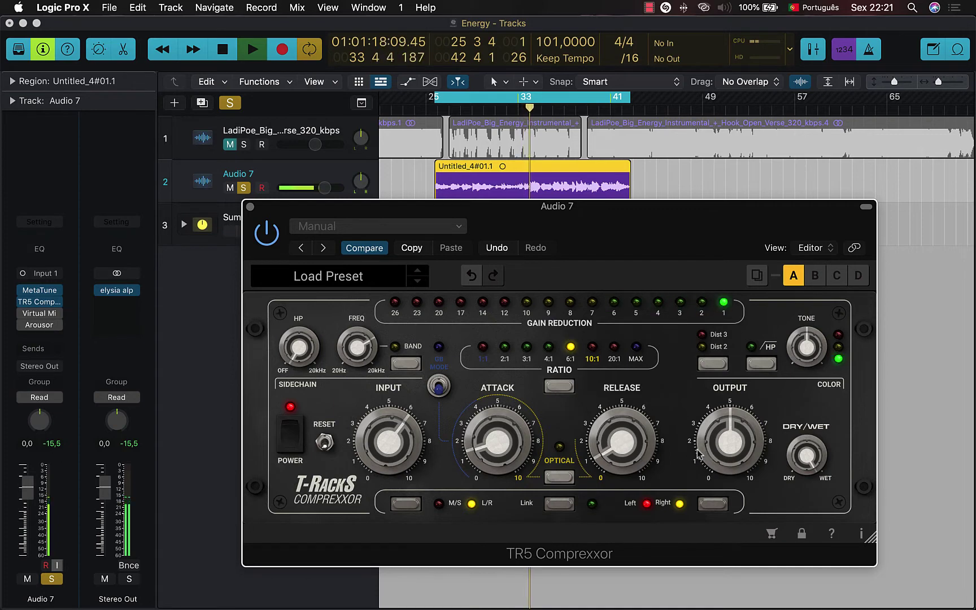
mouse_move(701, 452)
left_click_drag(713, 452, 719, 455)
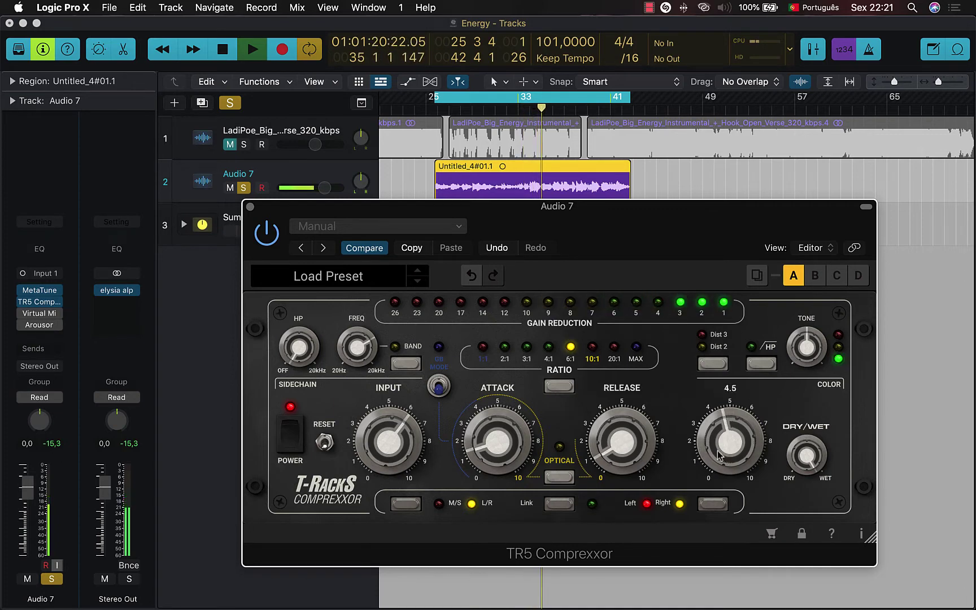
left_click(269, 242)
left_click(270, 244)
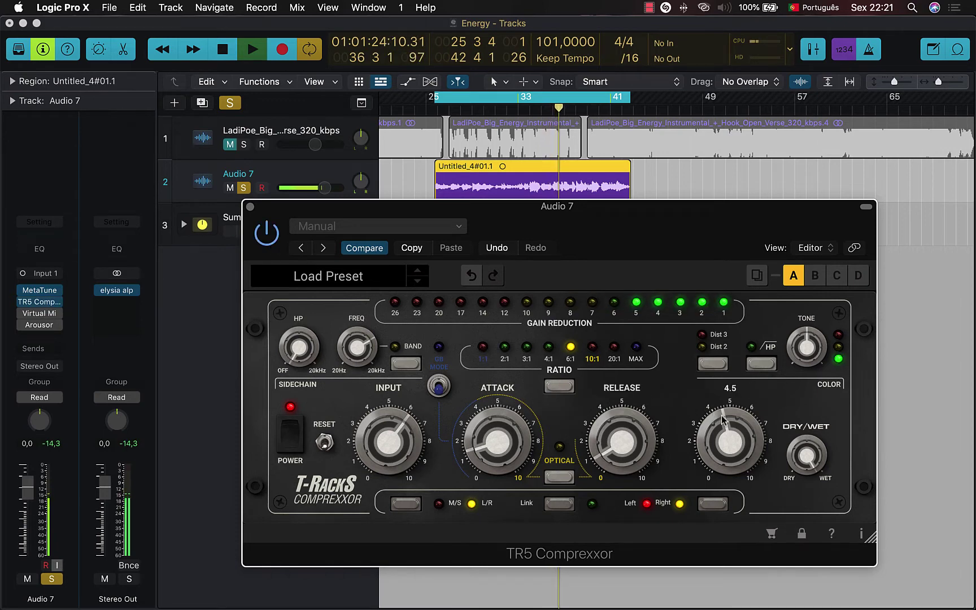
left_click_drag(721, 415, 721, 419)
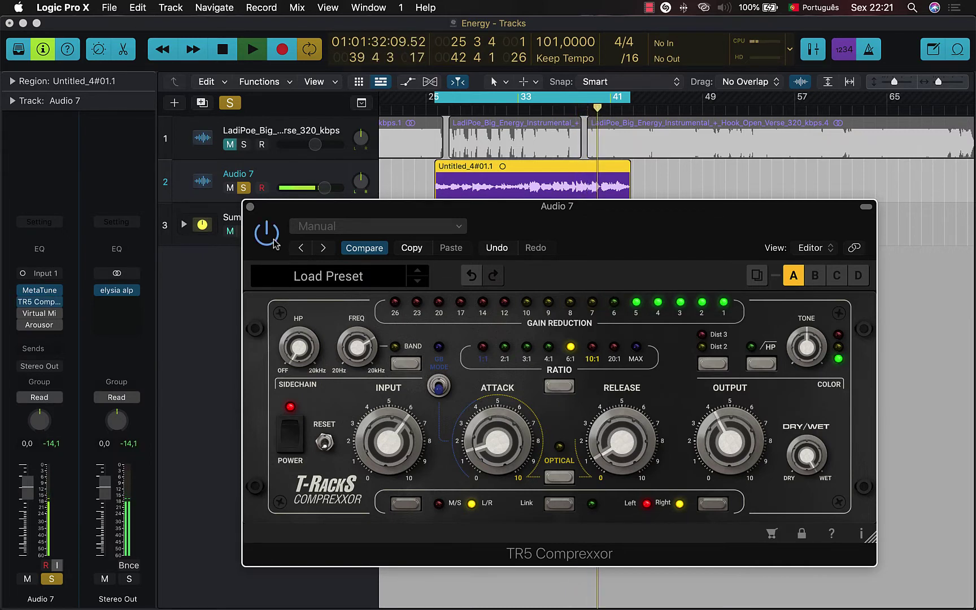
key("space")
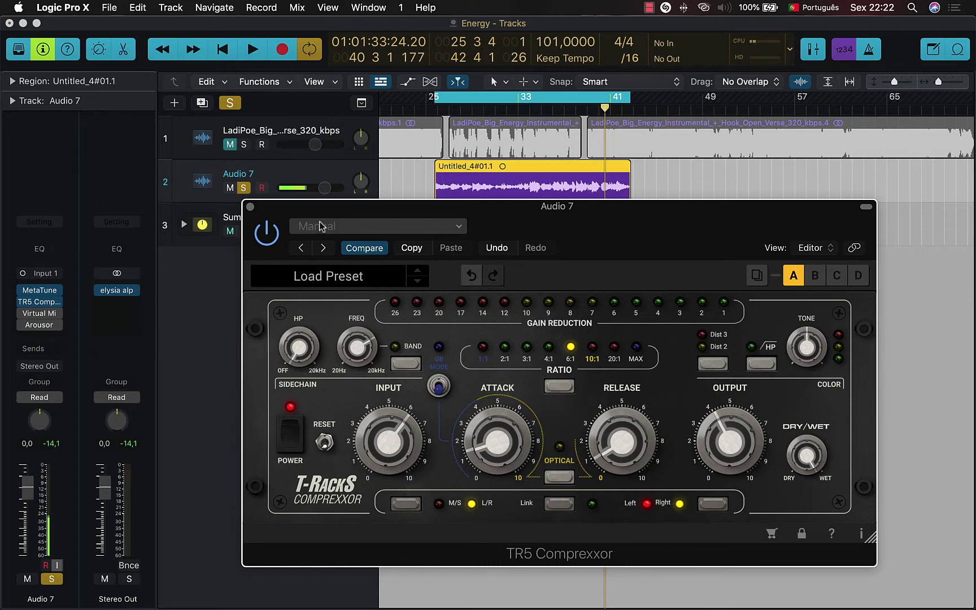
Play the vocal and set the Comprexxor attack to 1.7 and output to 3.9, comparing against bypass before stopping.
key("space")
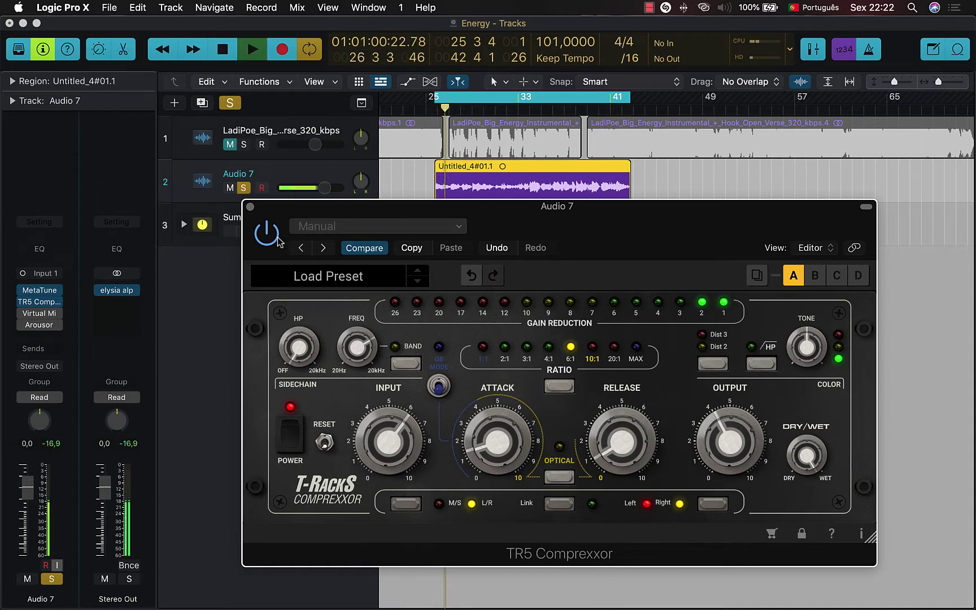
left_click(278, 240)
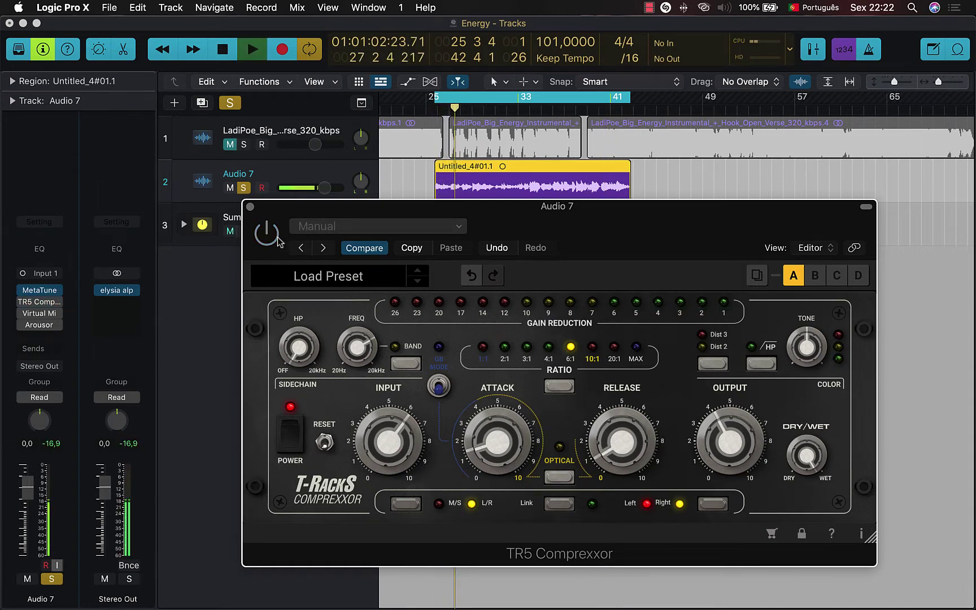
left_click(277, 240)
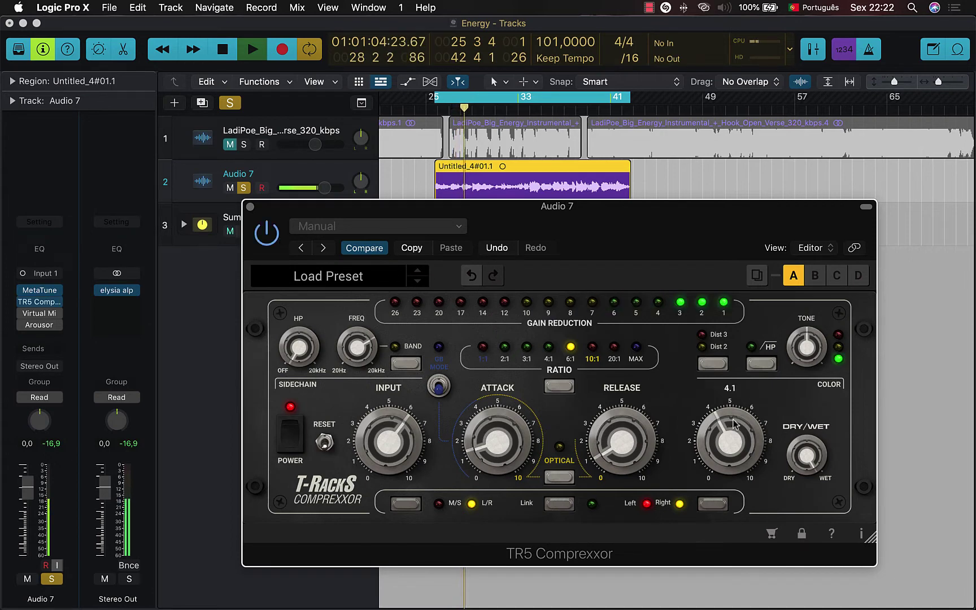
mouse_move(511, 447)
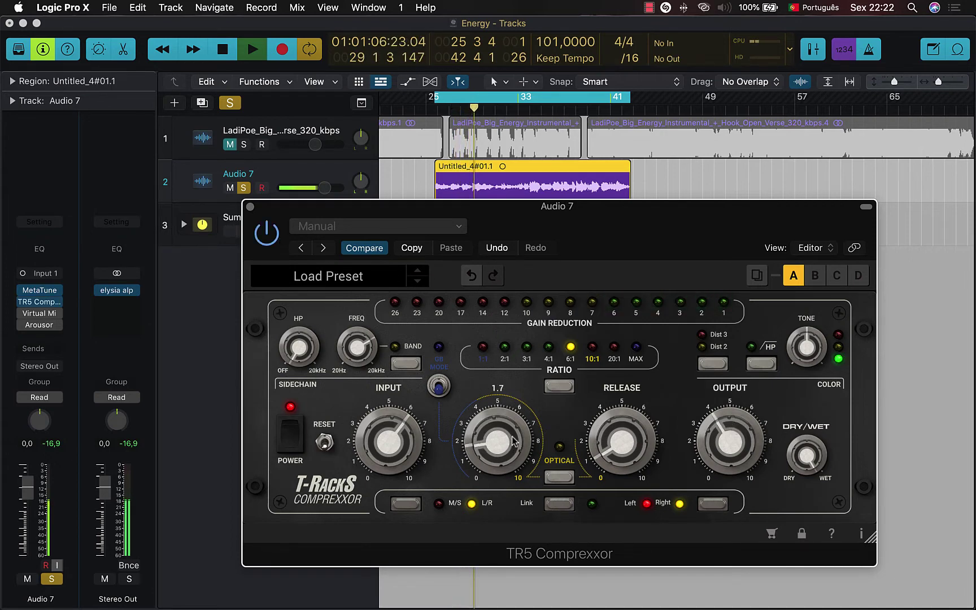
left_click(277, 242)
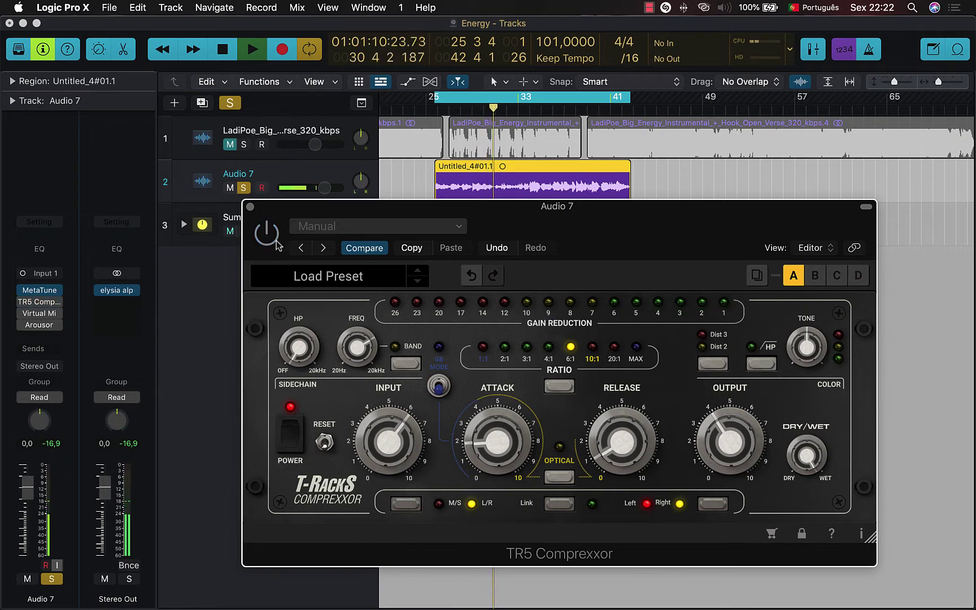
left_click(277, 242)
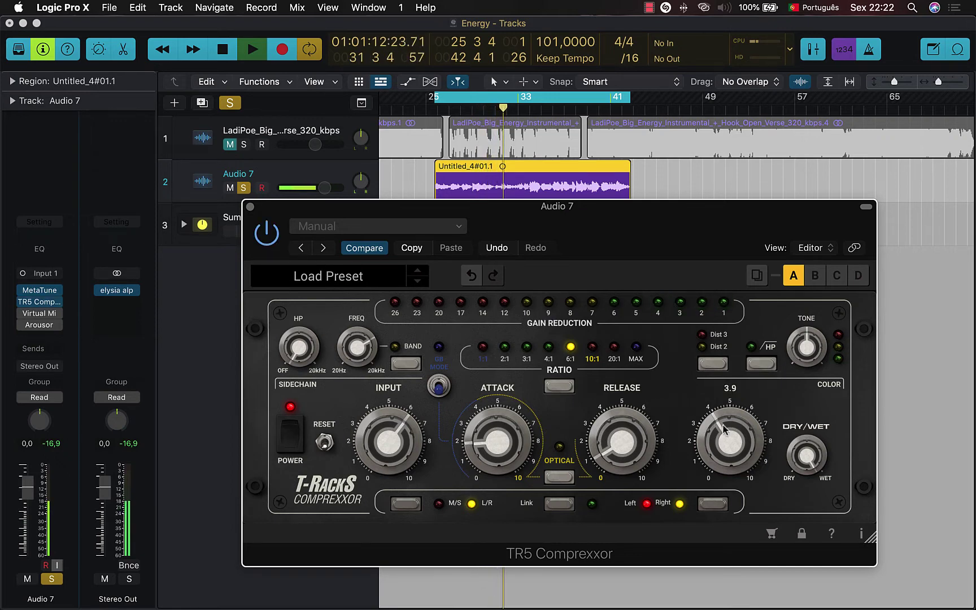
left_click(273, 244)
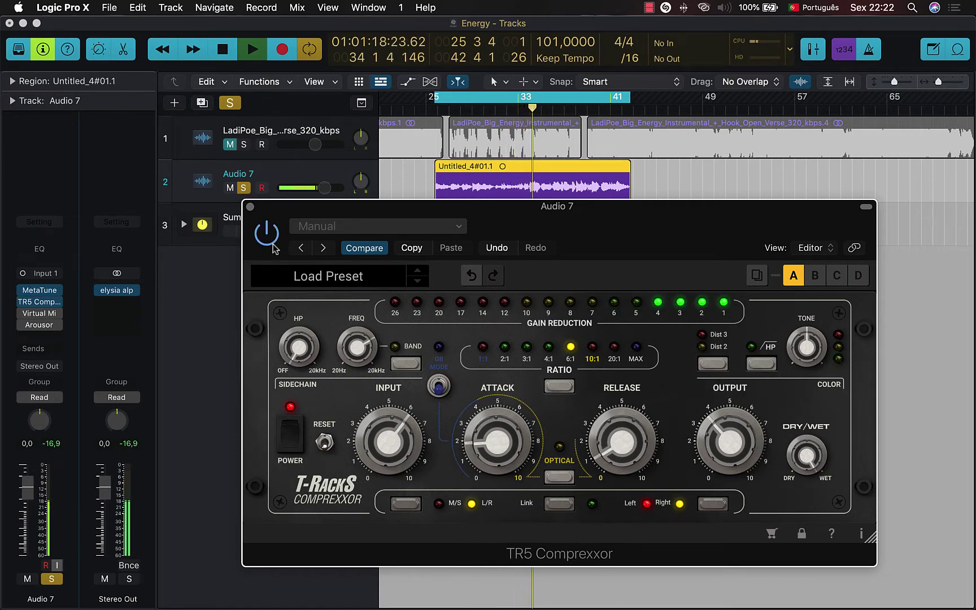
key("space")
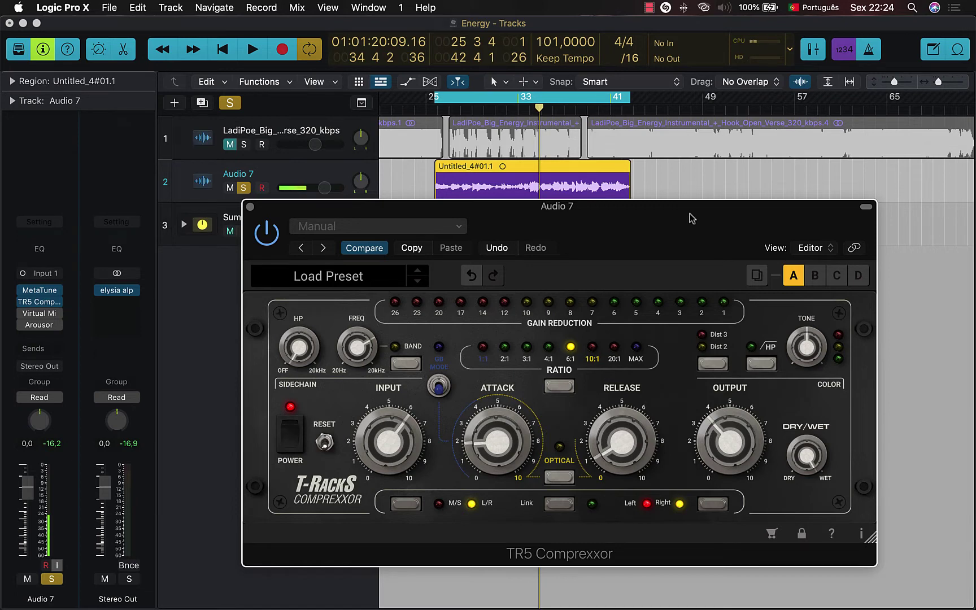
Cycle the Comprexxor color distortion through Dist 2, Dist 3 and back to off.
mouse_move(373, 378)
mouse_move(343, 359)
left_click(713, 364)
left_click(713, 364)
left_click(714, 364)
mouse_move(819, 350)
Play the vocal with Comprexxor's Dist 2 engaged, try different tone positions and lower the output to 3.6.
key("space")
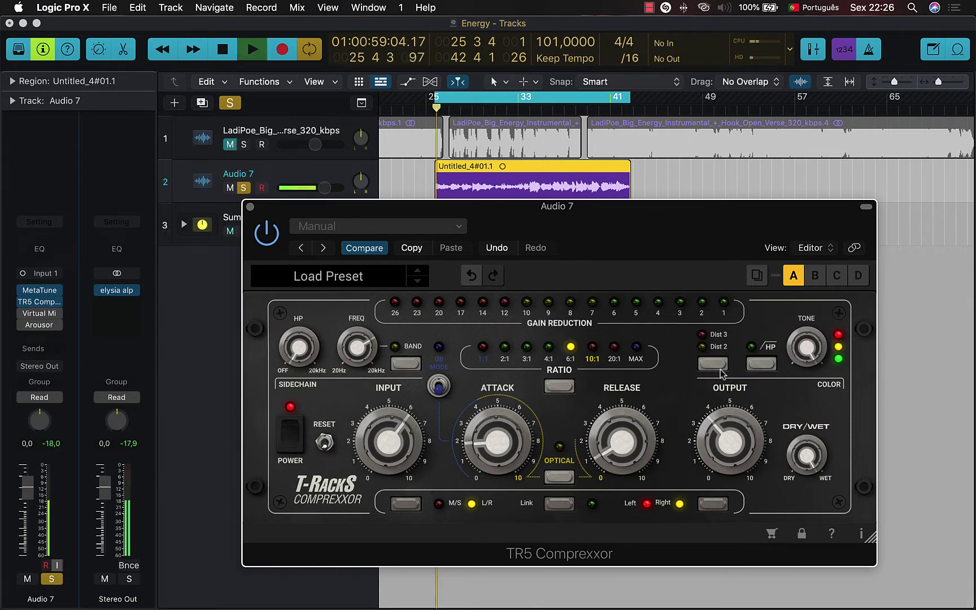
left_click(717, 366)
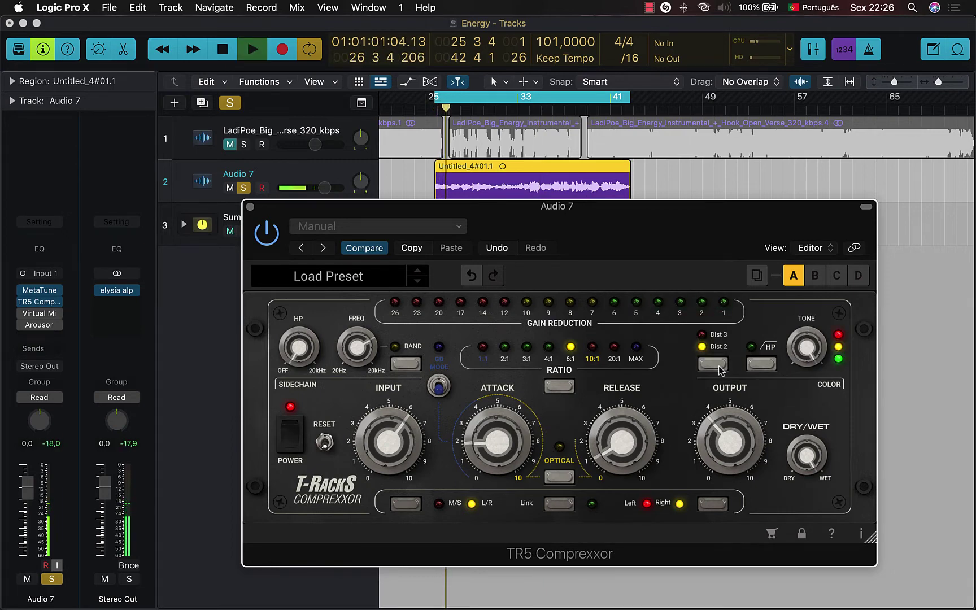
mouse_move(800, 360)
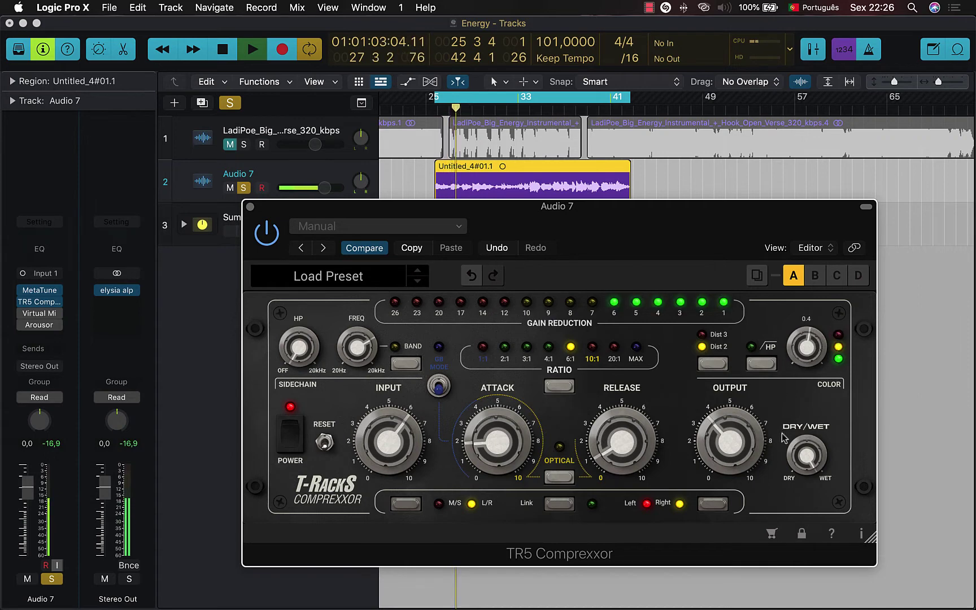
left_click_drag(800, 361, 785, 404)
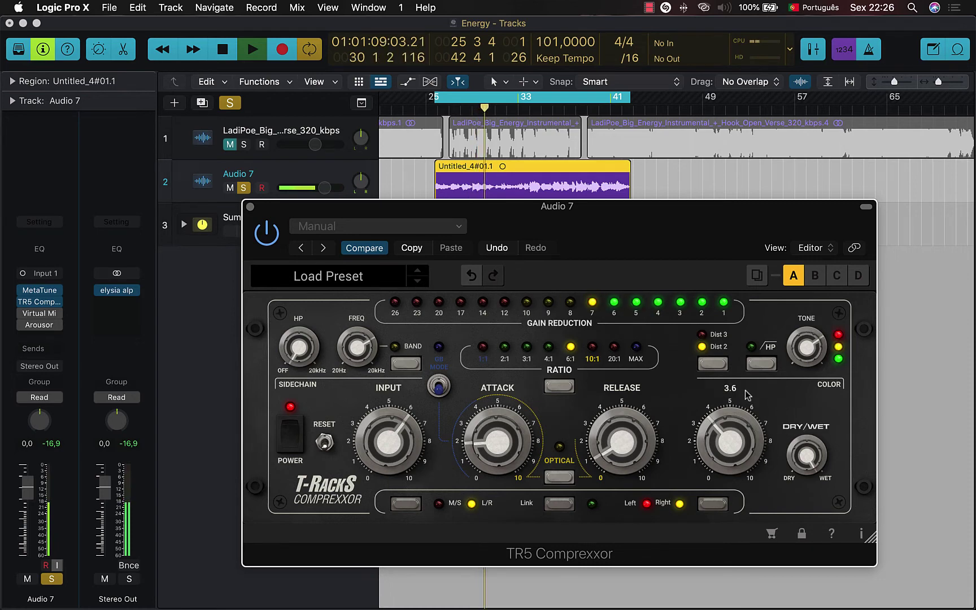
left_click_drag(804, 354, 804, 350)
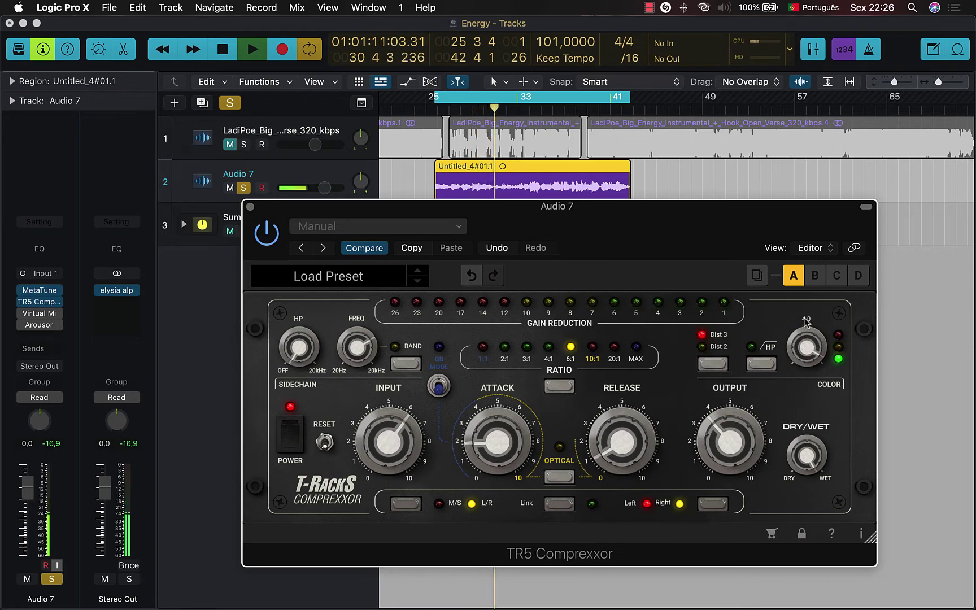
Audition Comprexxor's Dist 2, Dist 3 and undistorted modes with different tone amounts, then stop playback with Dist 3 engaged.
left_click(713, 363)
left_click(713, 363)
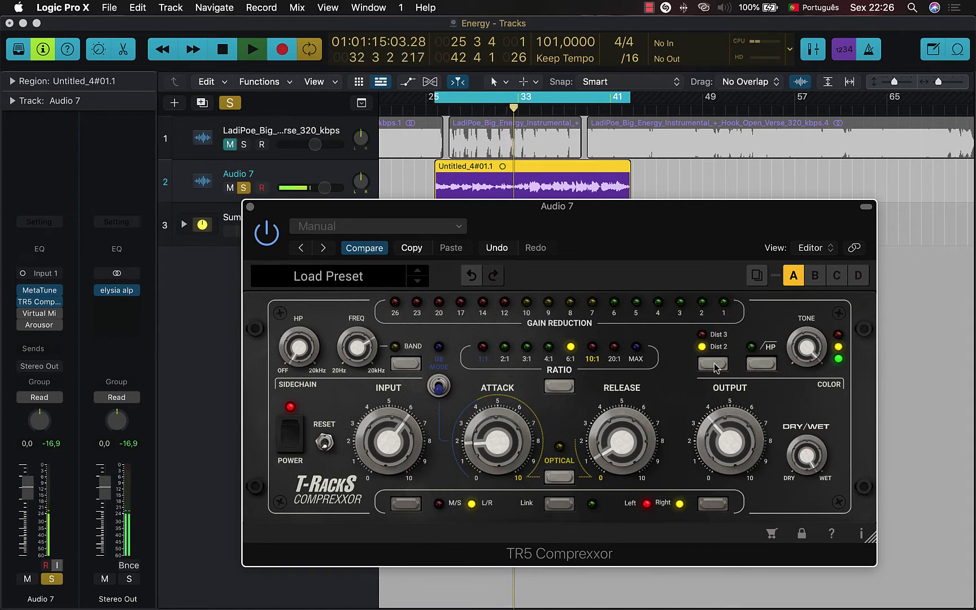
left_click(714, 363)
left_click(714, 363)
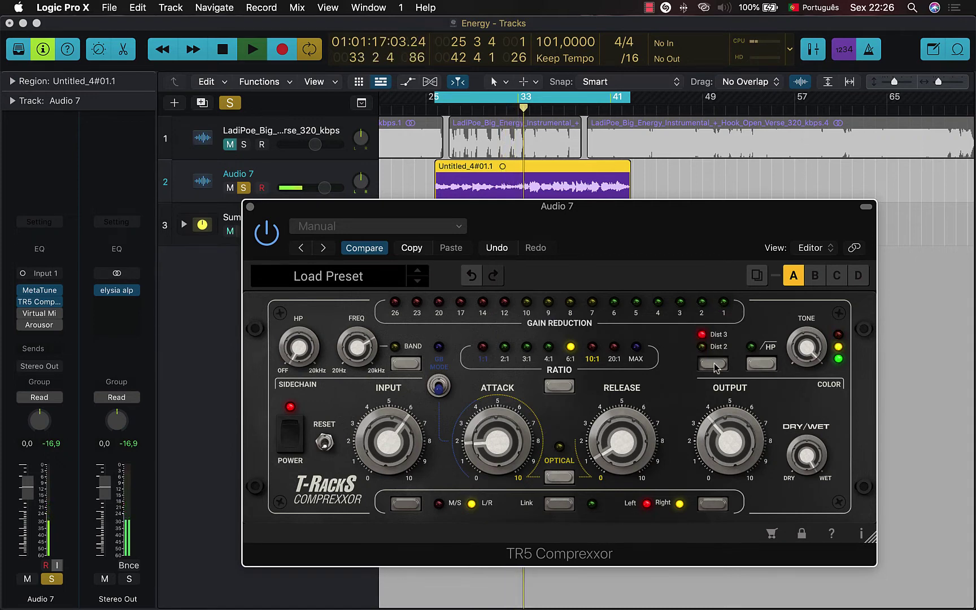
left_click(714, 363)
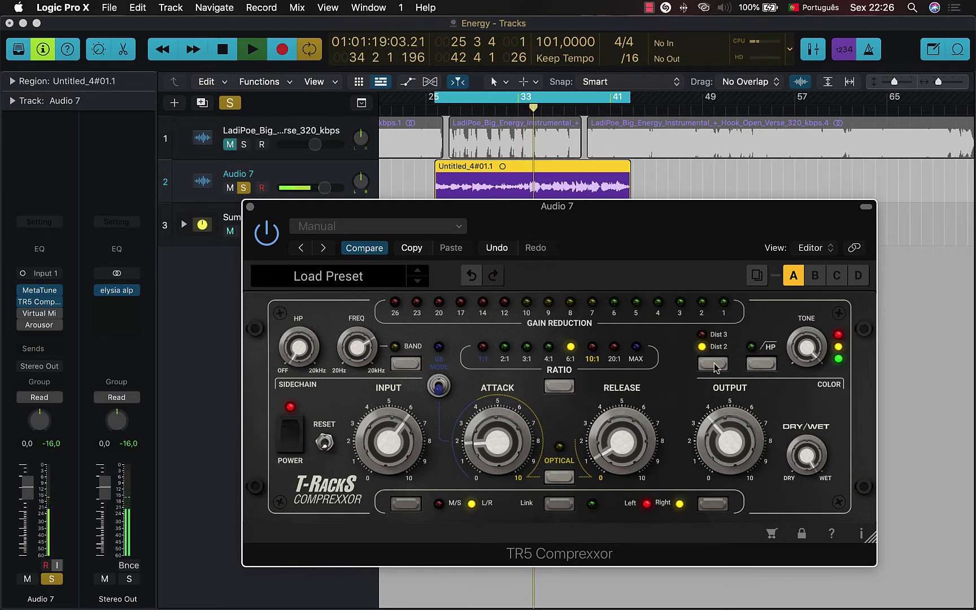
left_click(714, 363)
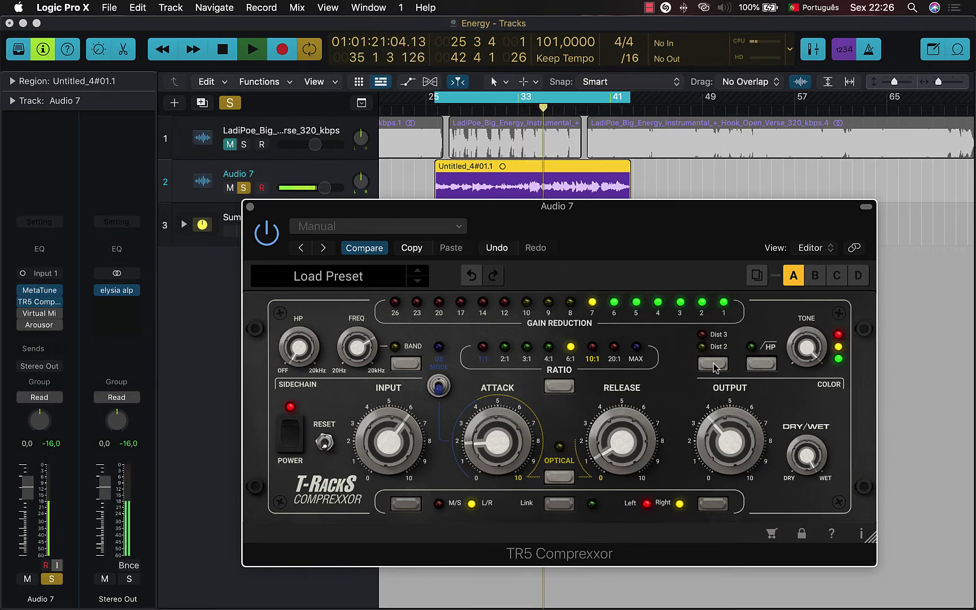
left_click(713, 363)
left_click(713, 363)
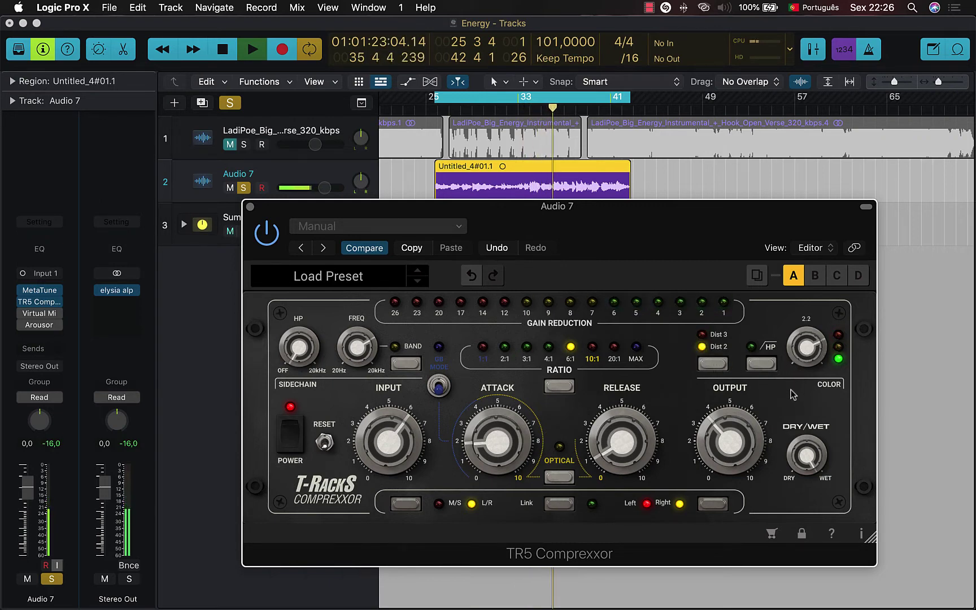
left_click(713, 363)
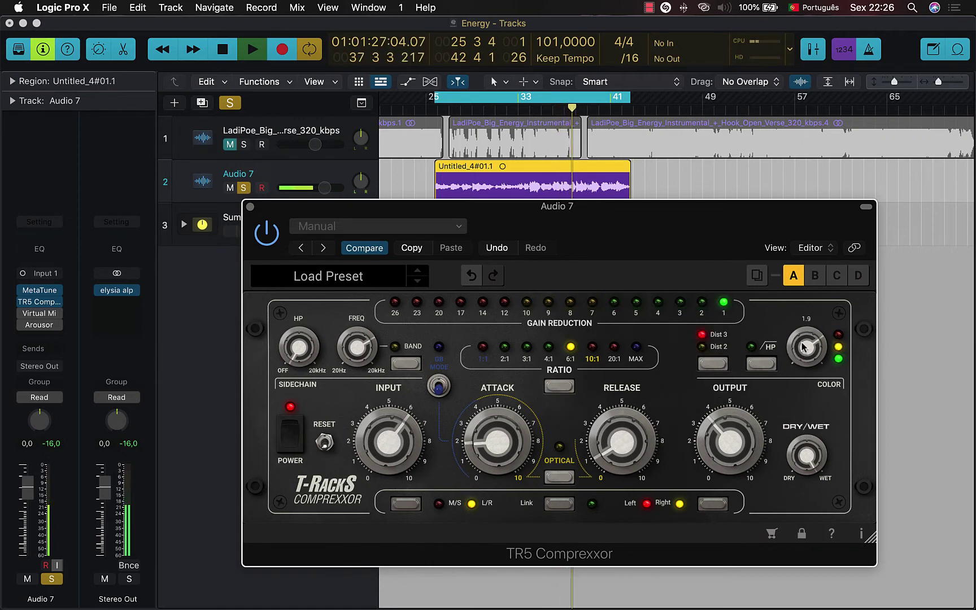
left_click(718, 365)
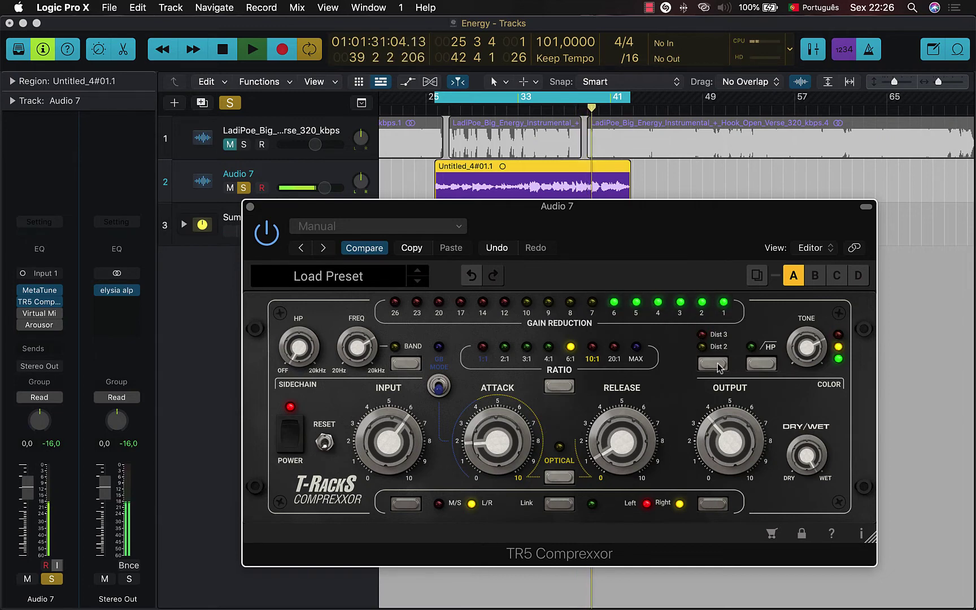
left_click(717, 365)
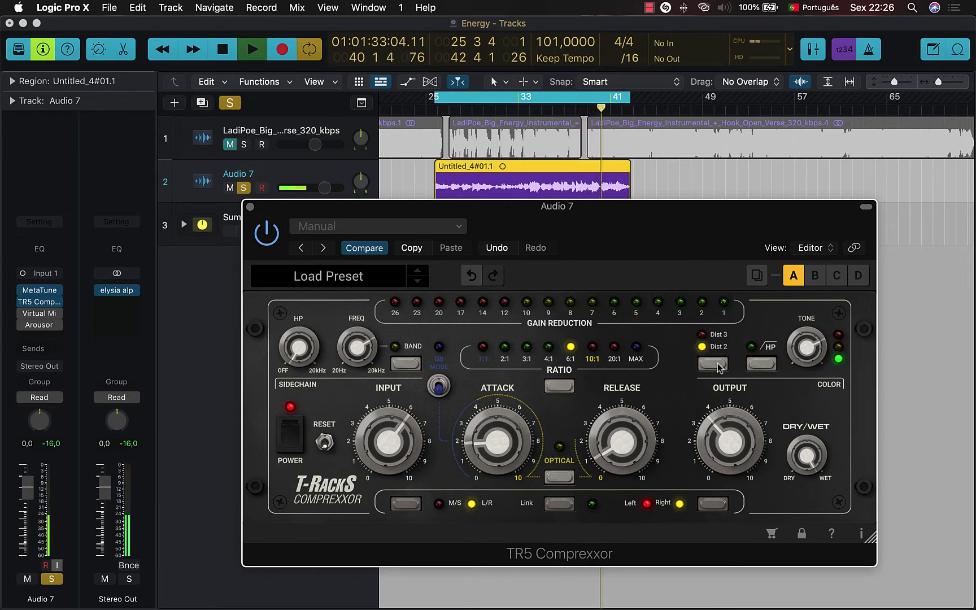
left_click(718, 365)
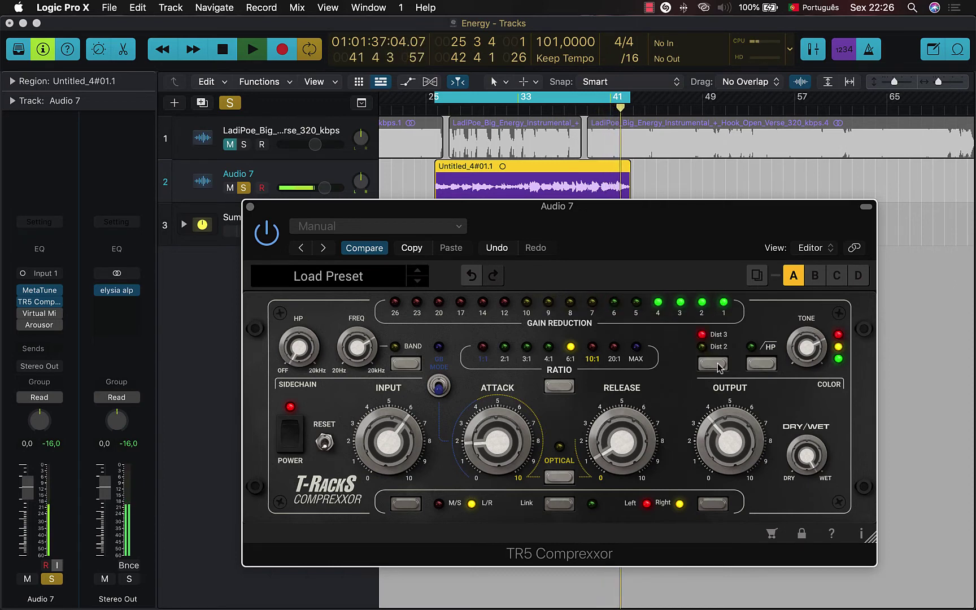
key("space")
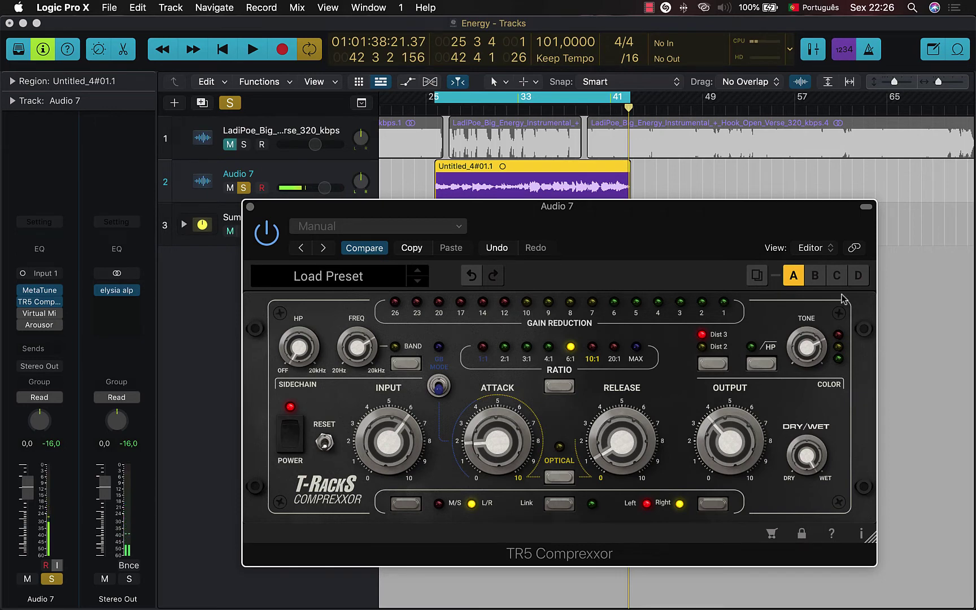
Prepare Comprexxor for opto-style compression with attack at 10, release at 0.0 and a 10:1 ratio.
mouse_move(813, 342)
mouse_move(487, 454)
left_click_drag(487, 454, 475, 274)
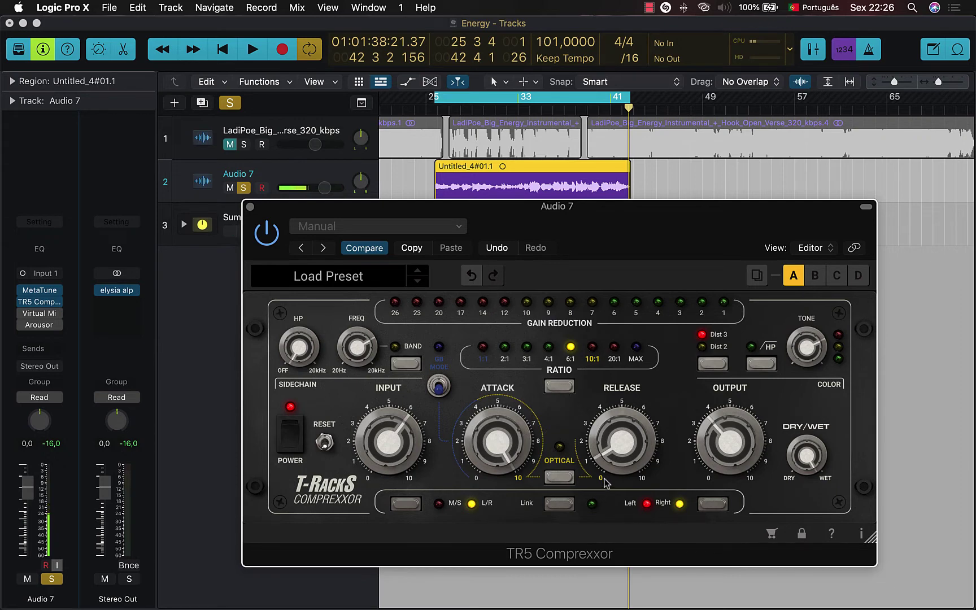
left_click_drag(613, 457, 613, 487)
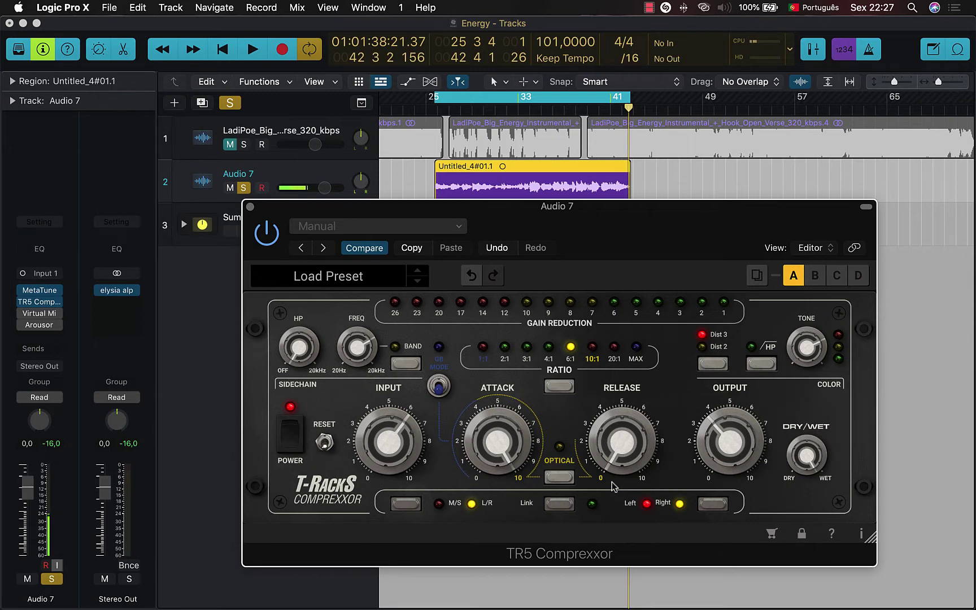
left_click(592, 348)
mouse_move(598, 424)
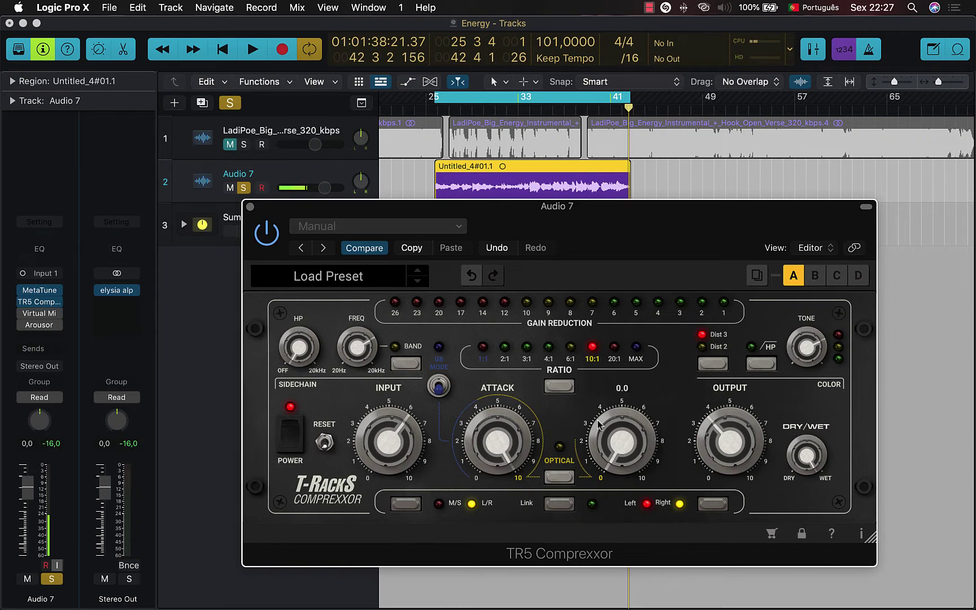
Play the vocal with color distortion off, fine-tune the tone, compare Comprexxor against bypass and stop playback.
key("space")
mouse_move(798, 380)
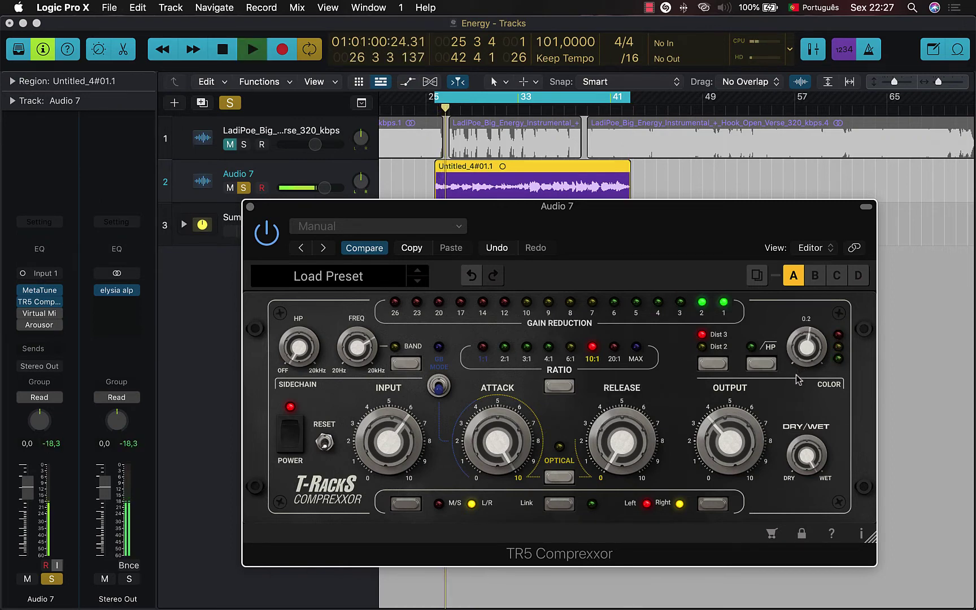
left_click_drag(801, 338, 801, 343)
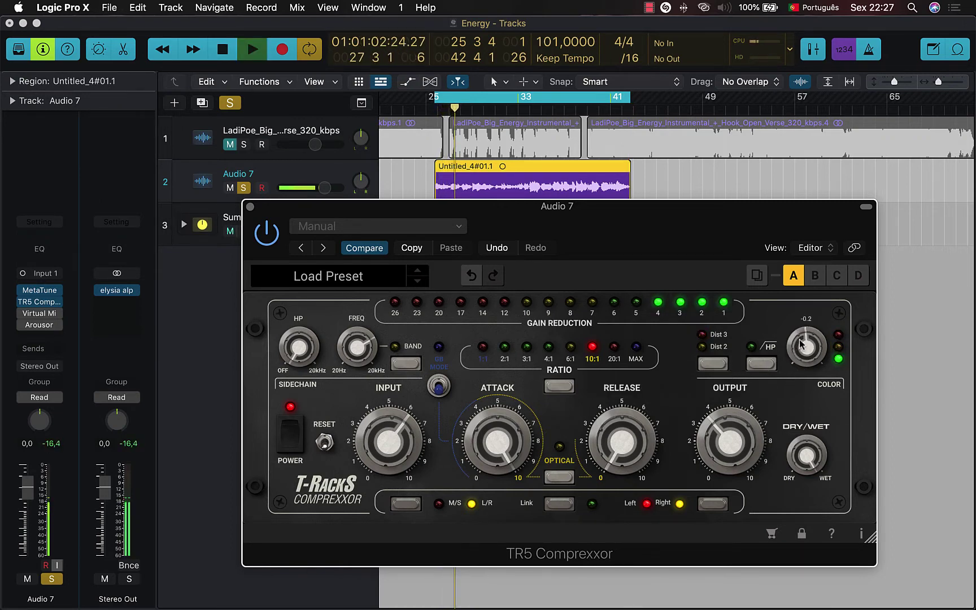
left_click(265, 236)
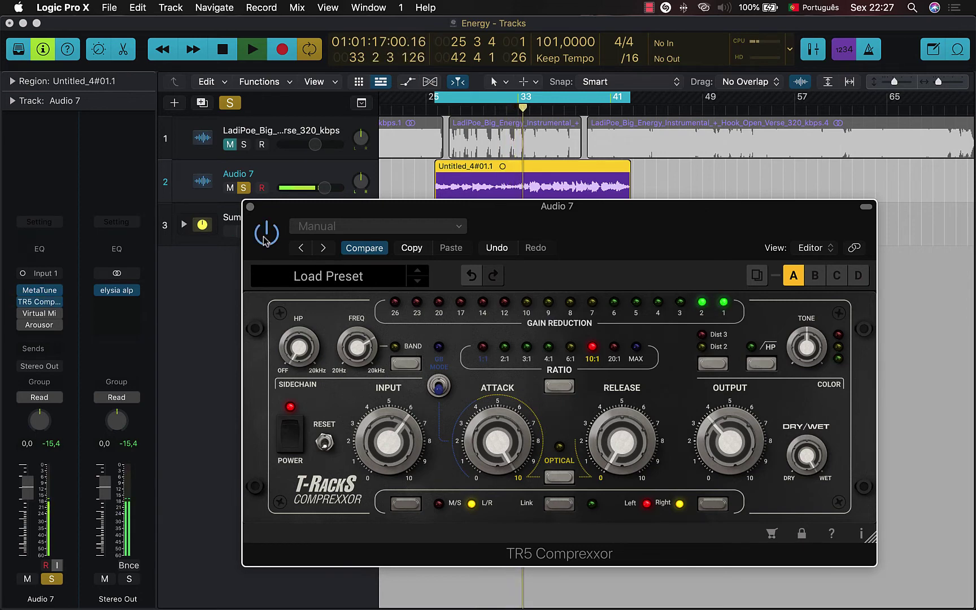
key("space")
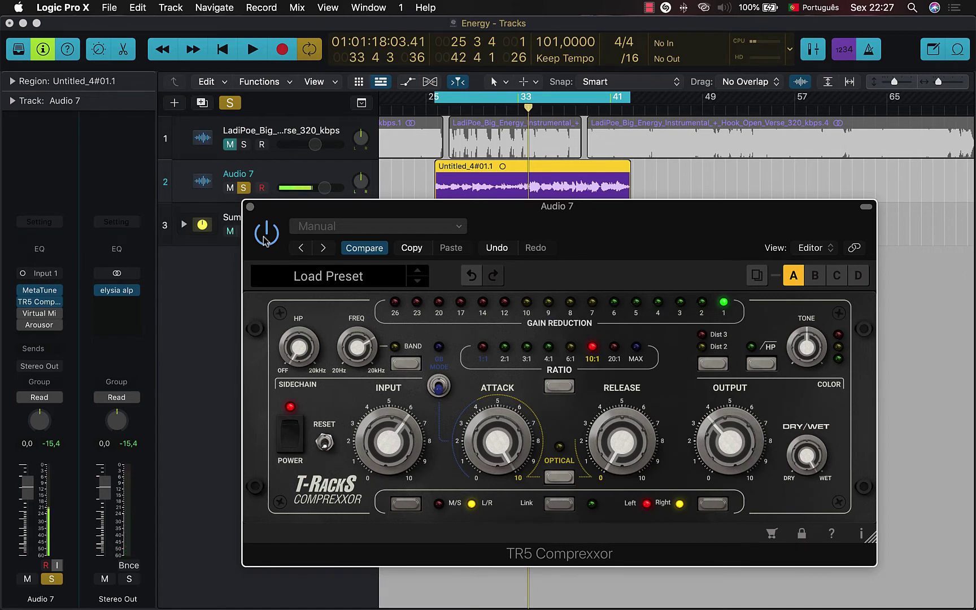
Bypass and close Comprexxor on Audio 7, and play the vocal through Virtual Mix Rack's FG-Stress instead.
mouse_move(603, 452)
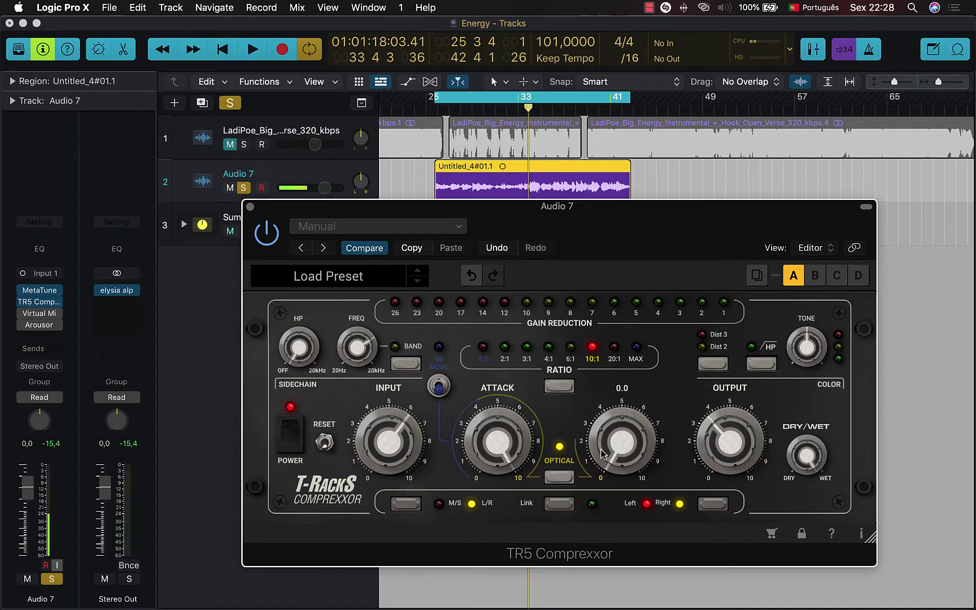
left_click(250, 206)
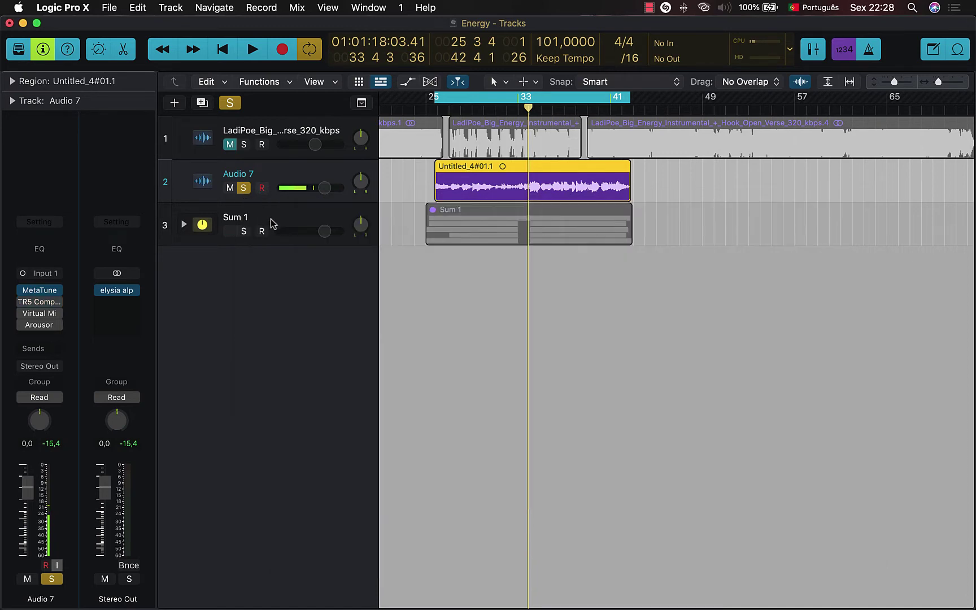
left_click(41, 314)
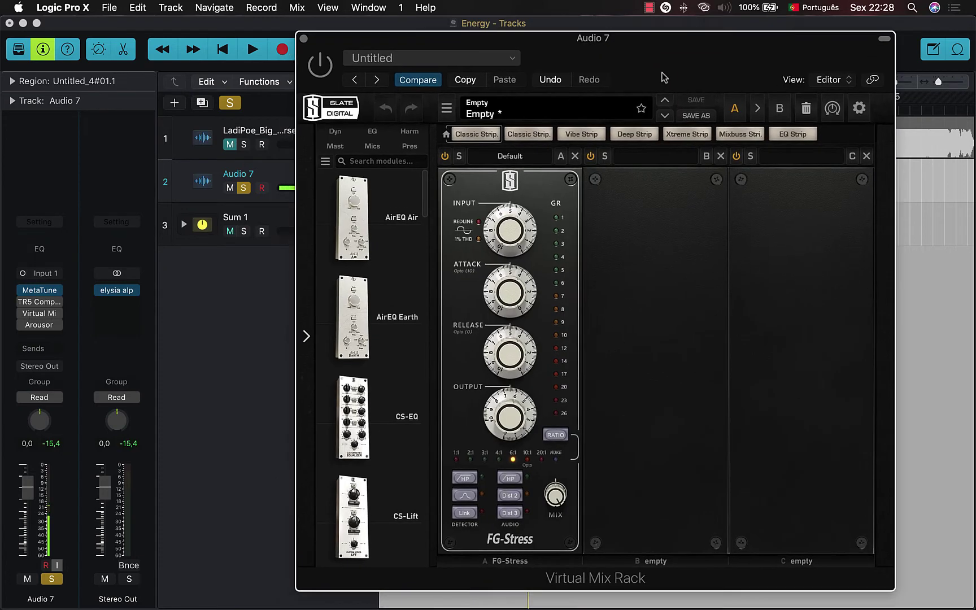
key("space")
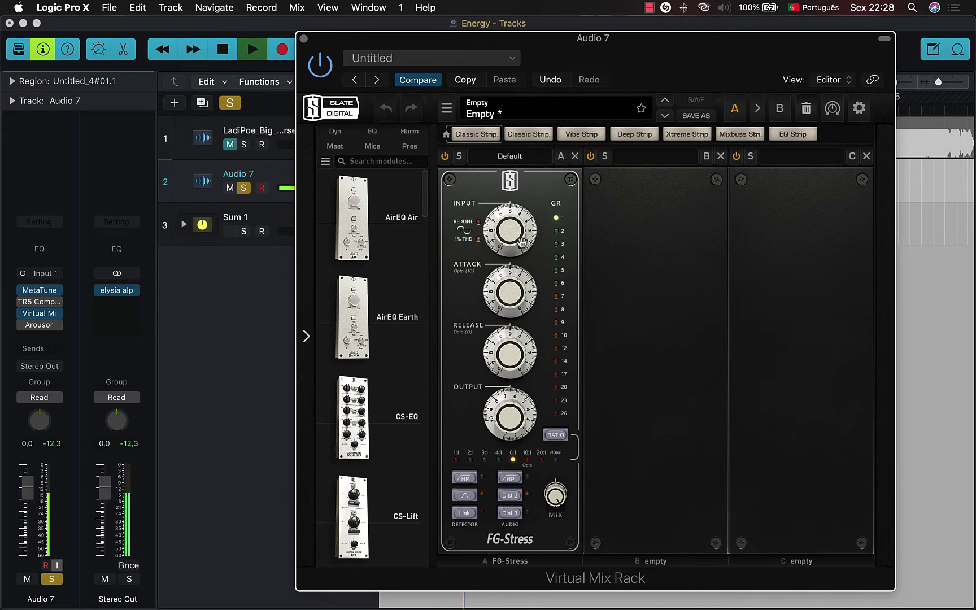
Raise the FG-Stress input, lower its attack, release and output while the vocal plays, and stop playback.
left_click_drag(518, 244, 518, 222)
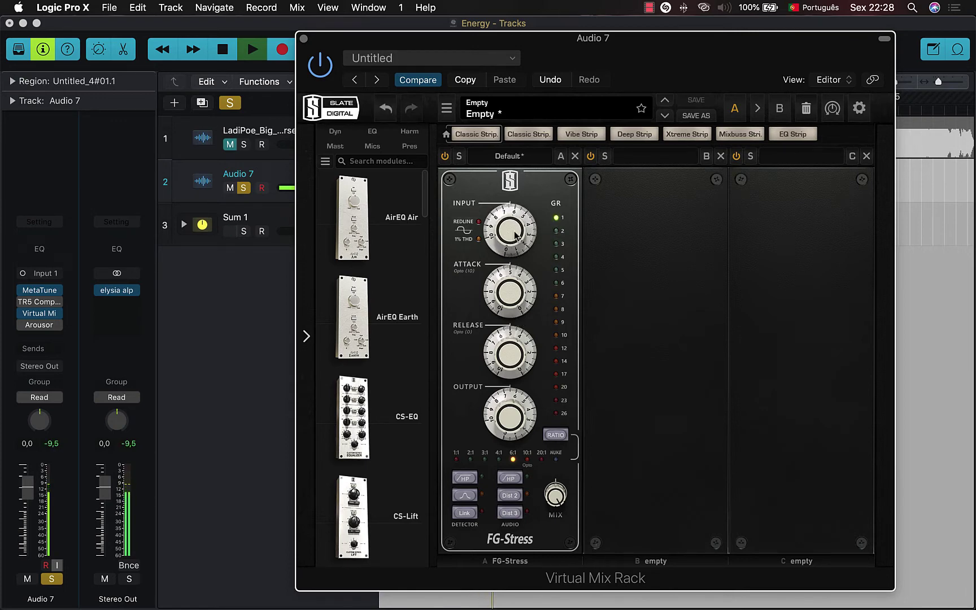
left_click_drag(513, 286, 506, 382)
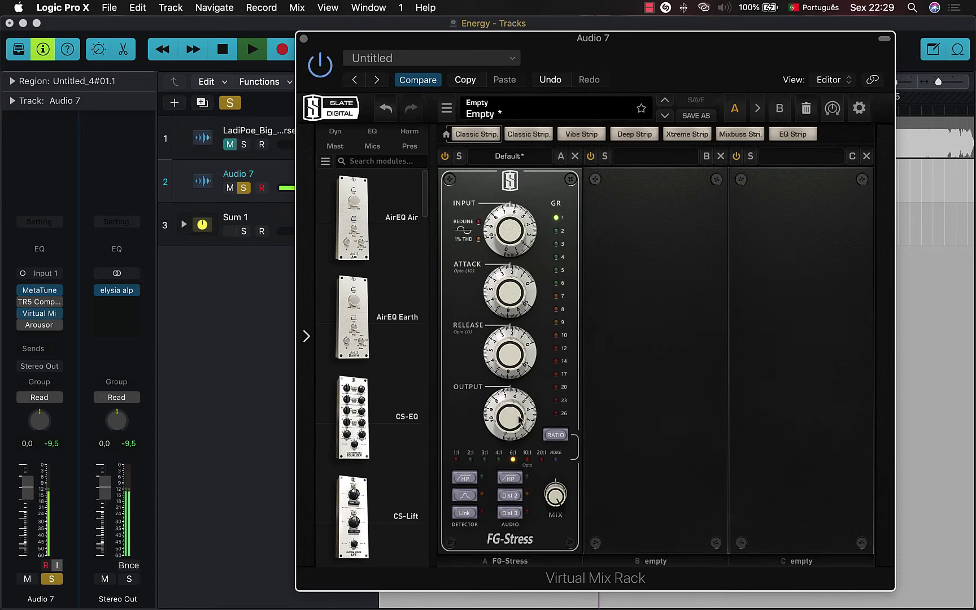
scroll(514, 416, "down", 3)
scroll(514, 416, "down", 5)
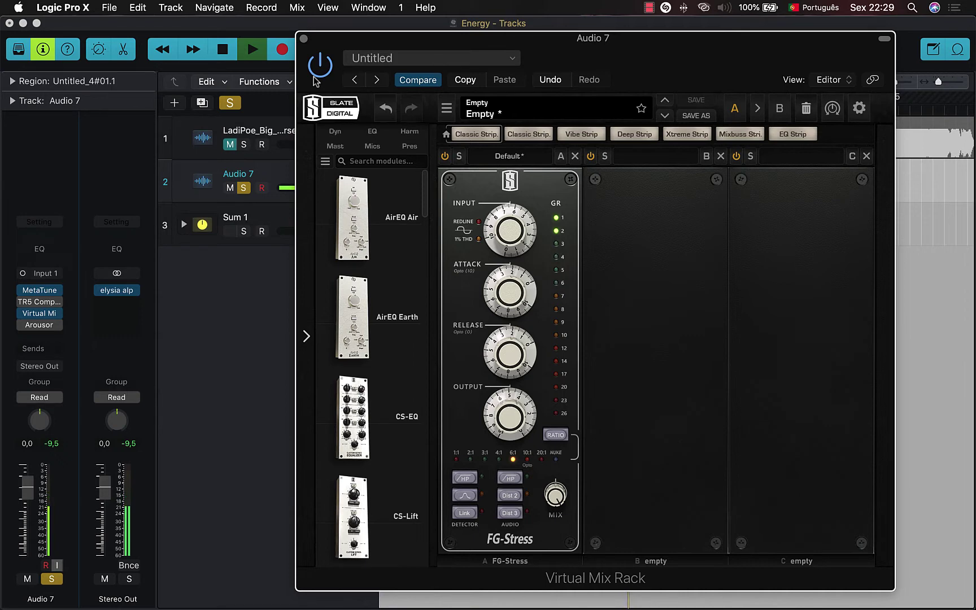
key("space")
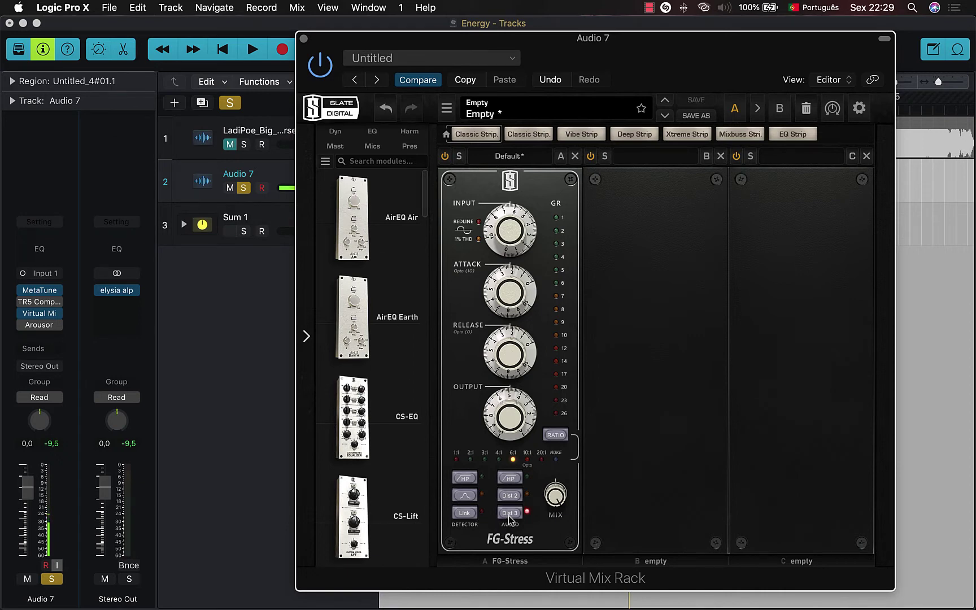
Compare FG-Stress's Dist 3 and Dist 2 modes on the playing vocal, leaving Dist 2 engaged before stopping.
left_click(510, 497)
key("space")
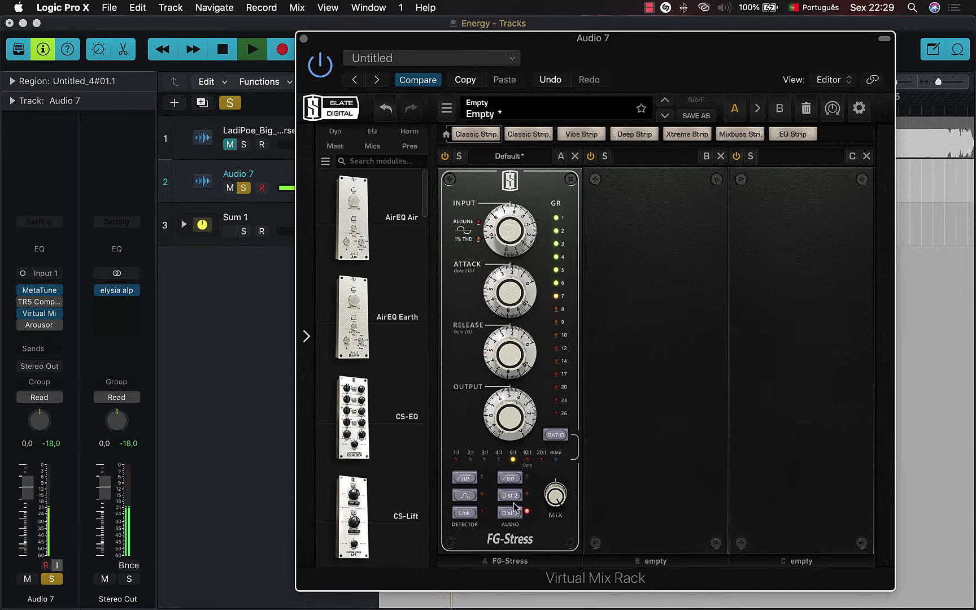
left_click(510, 496)
left_click(510, 513)
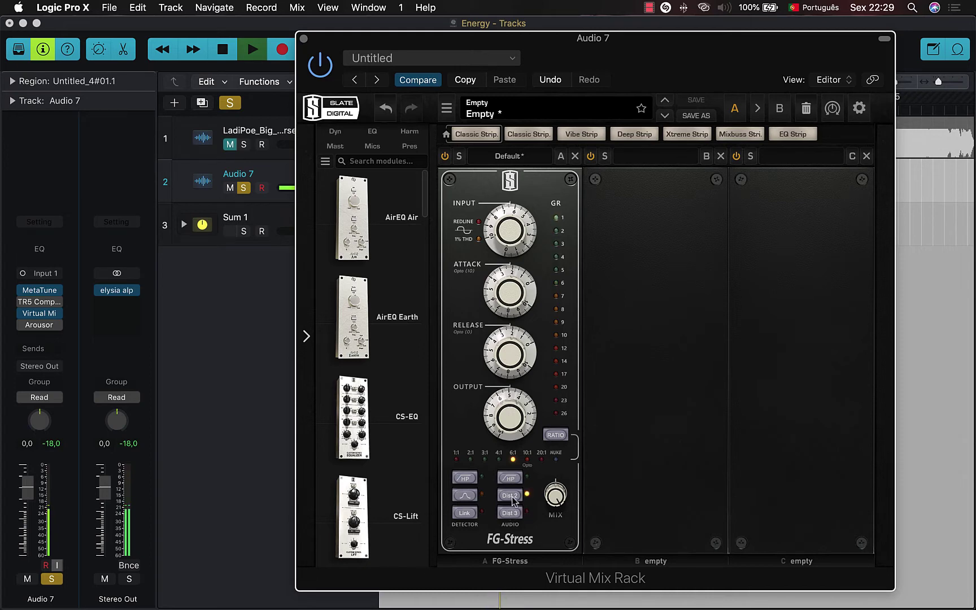
key("space")
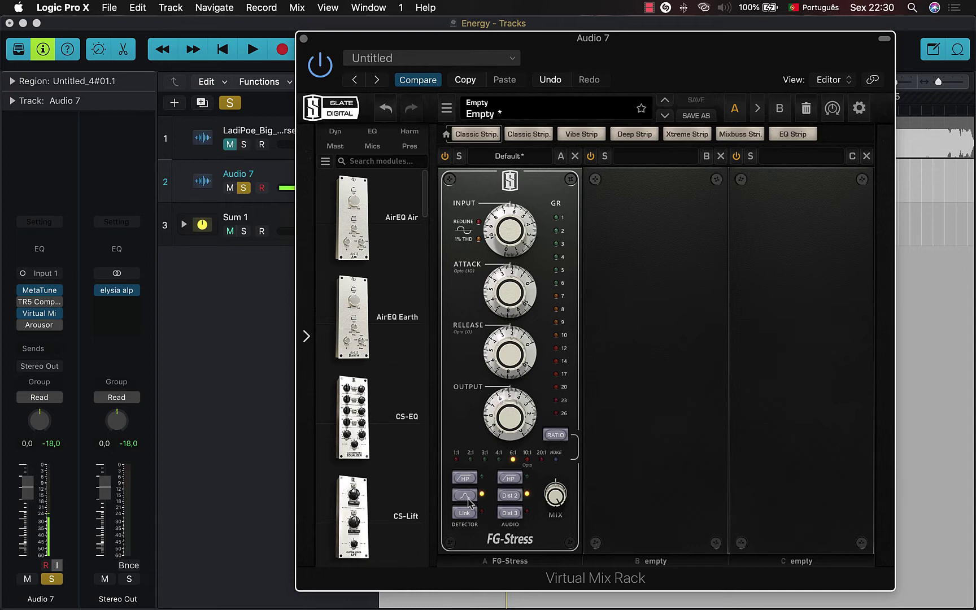
Play the vocal while switching FG-Stress's detector band emphasis off and on, and stop with it and Dist 2 engaged.
key("space")
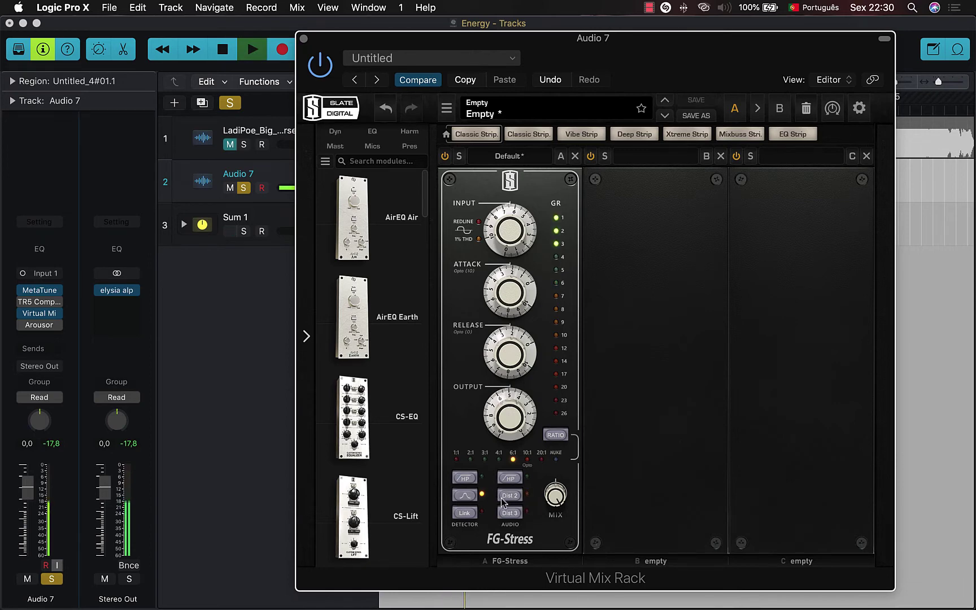
left_click(465, 495)
left_click(464, 496)
left_click(464, 496)
key("space")
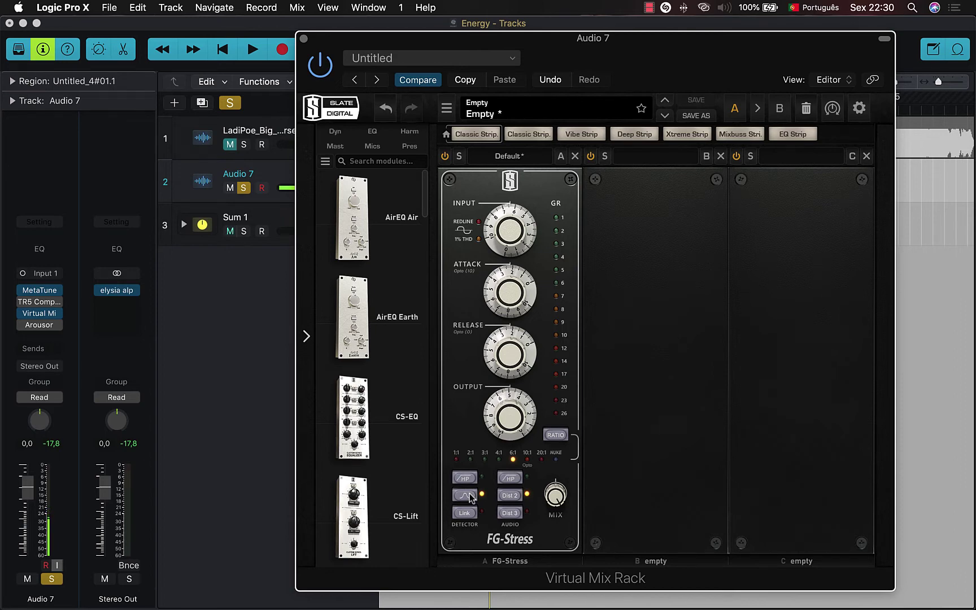
Play the vocal while toggling FG-Stress's detector band emphasis, leaving it off, and stop playback.
key("space")
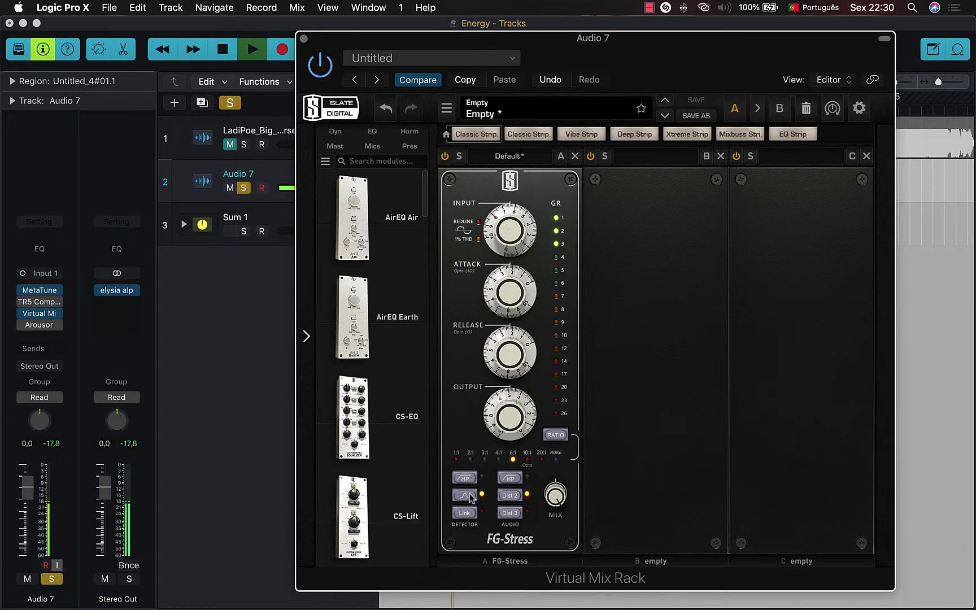
left_click(471, 496)
left_click(470, 496)
left_click(471, 496)
key("space")
Compare a low FG-Stress mix against 100% on the playing vocal, leave the mix at 29%, and stop playback.
mouse_move(551, 500)
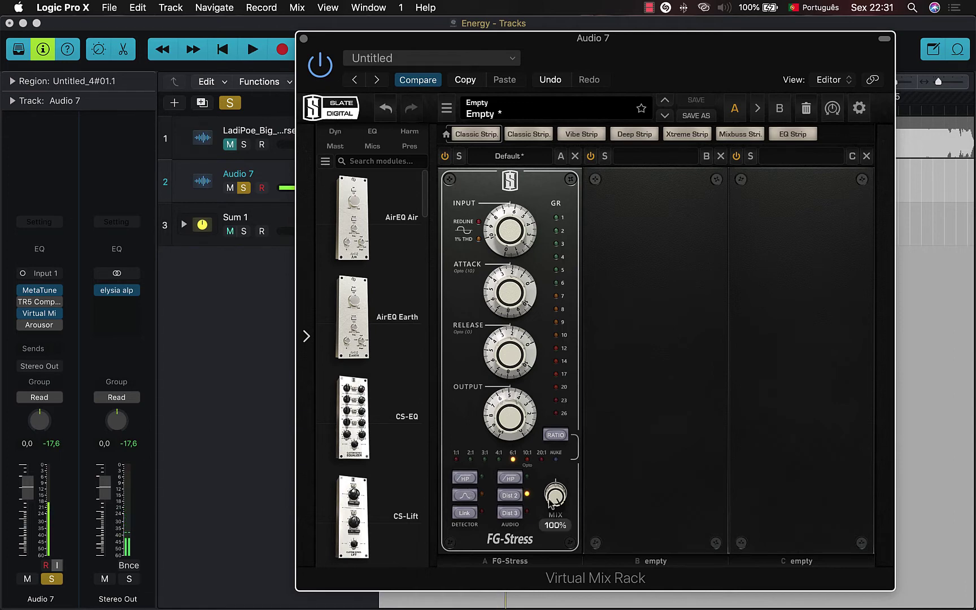
left_click_drag(551, 500, 548, 609)
key("space")
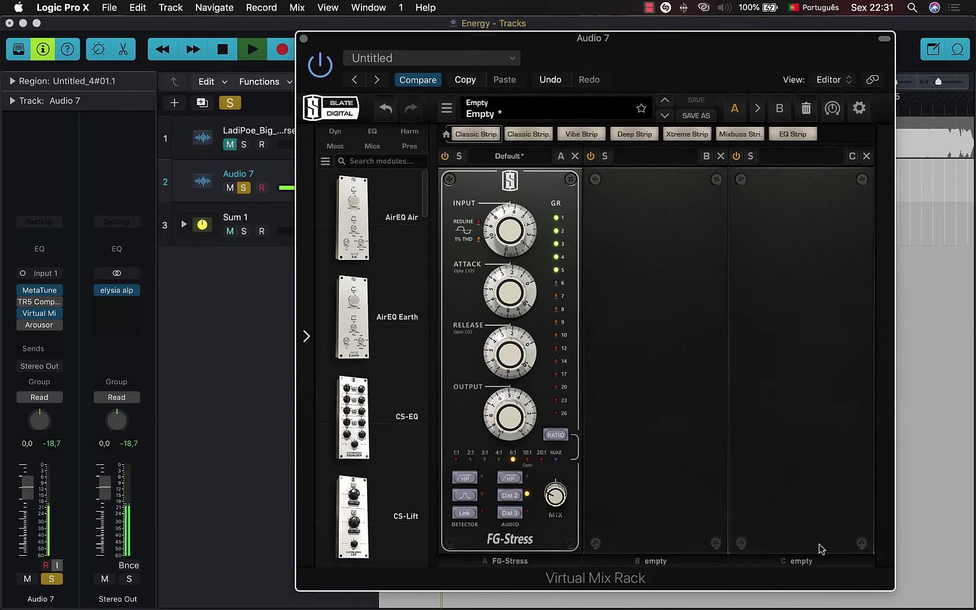
left_click(562, 503, "alt")
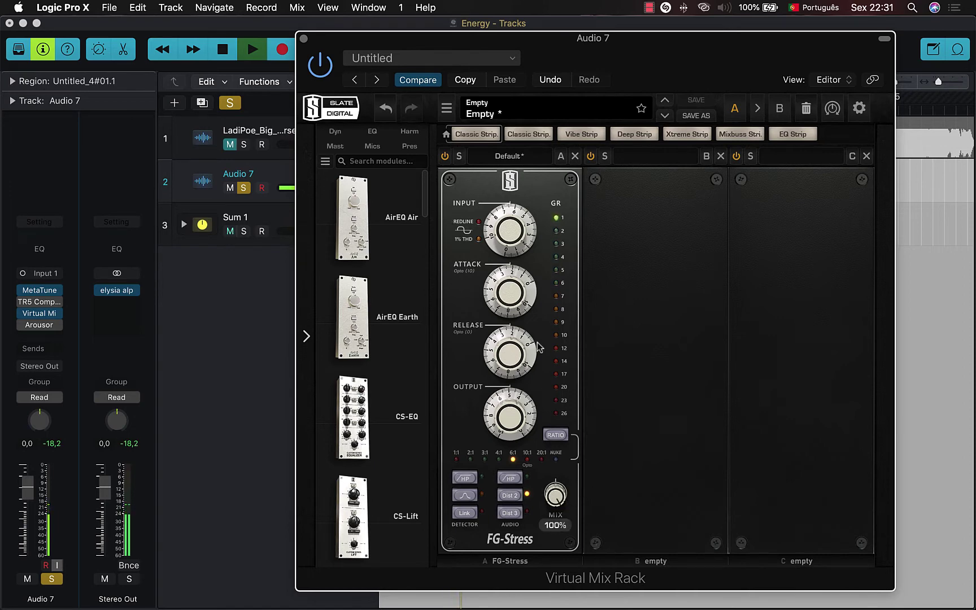
mouse_move(540, 348)
left_click_drag(551, 492, 544, 483)
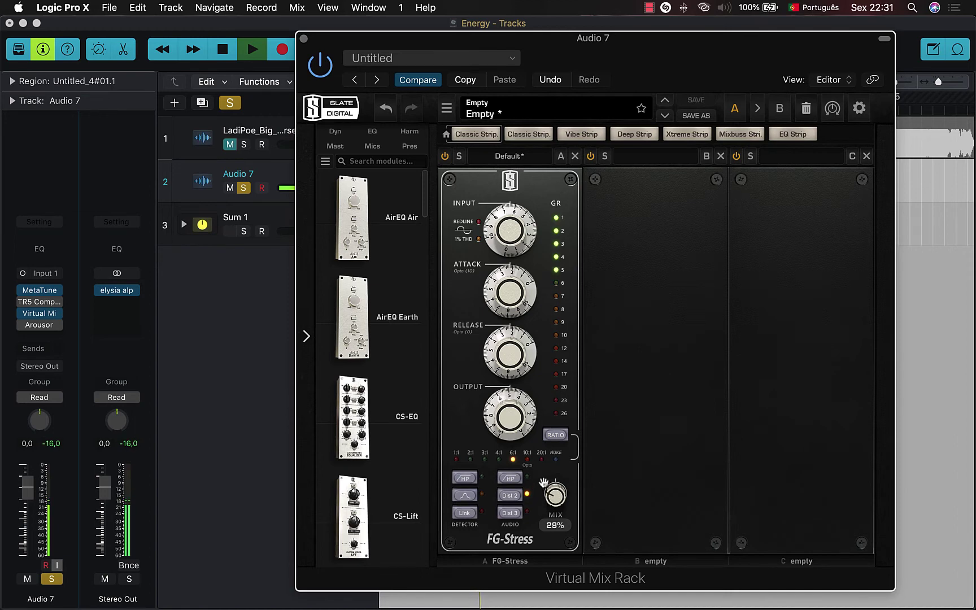
key("space")
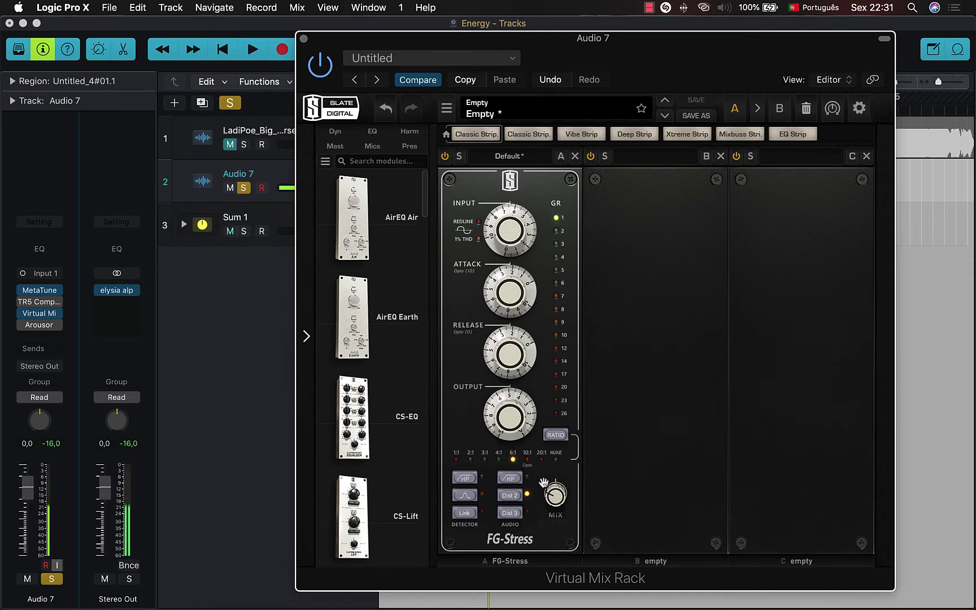
Switch FG-Stress to the 10:1 Opto ratio, turn Dist 2 off while the vocal plays, and stop playback.
left_click(527, 458)
key("space")
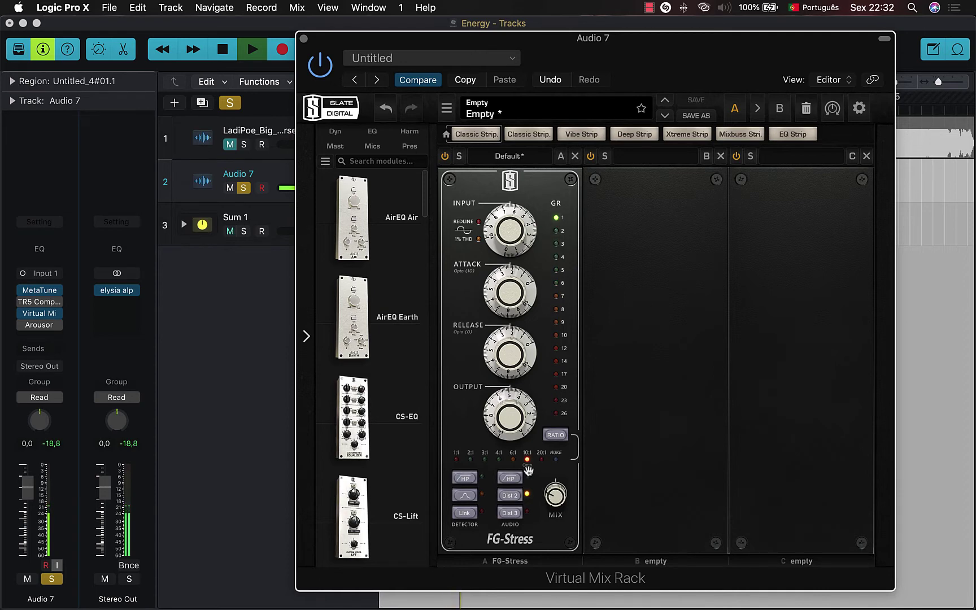
left_click(518, 497)
key("space")
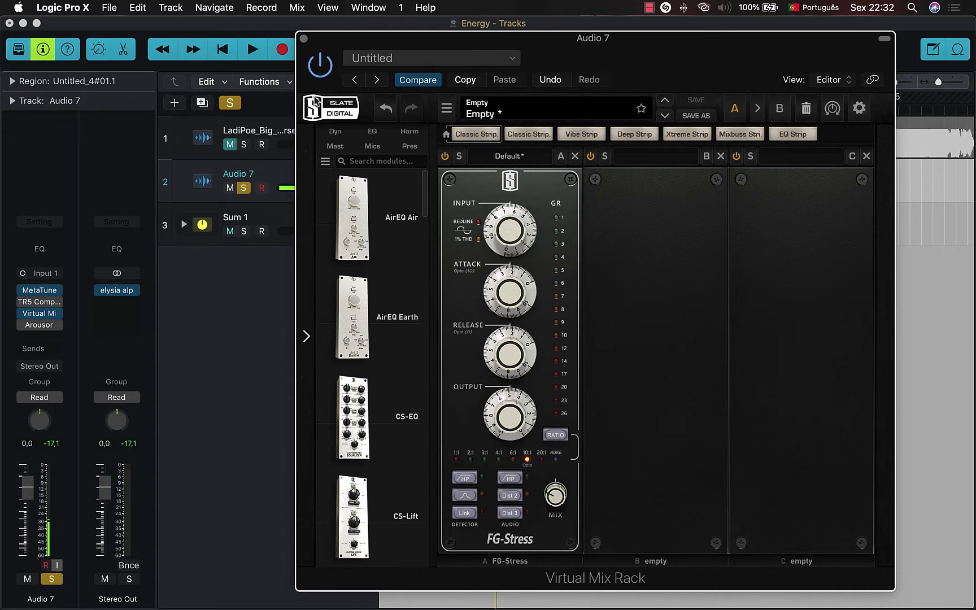
Close and bypass Virtual Mix Rack on Audio 7, and play the vocal through the Arousor plug-in instead.
left_click(303, 39)
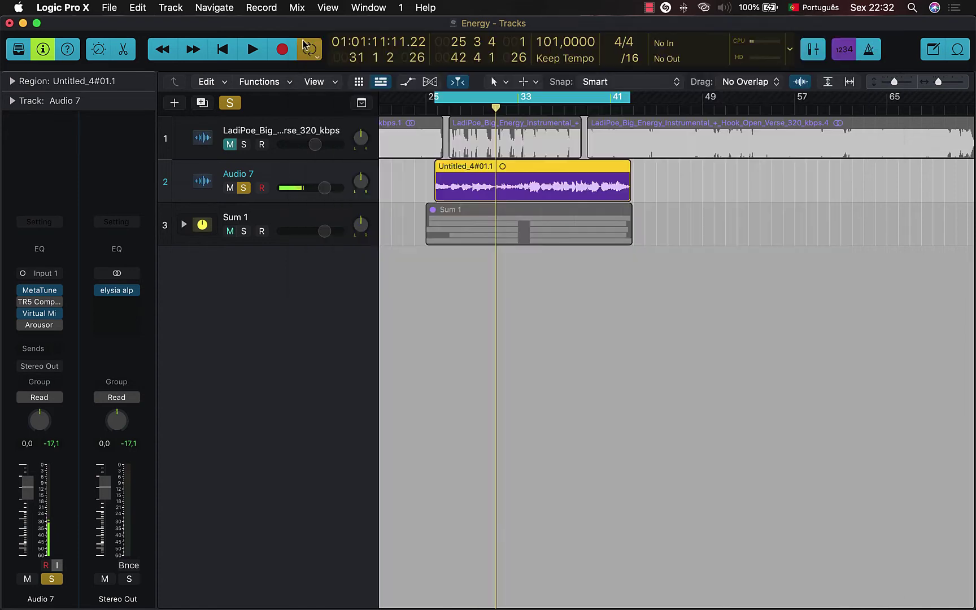
mouse_move(27, 319)
left_click(41, 326)
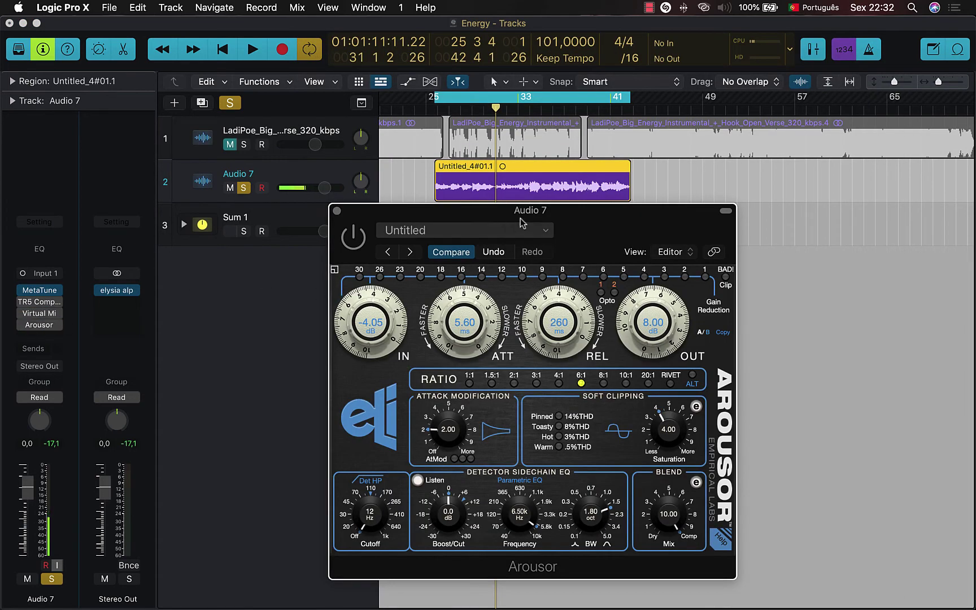
left_click_drag(531, 210, 540, 236)
key("space")
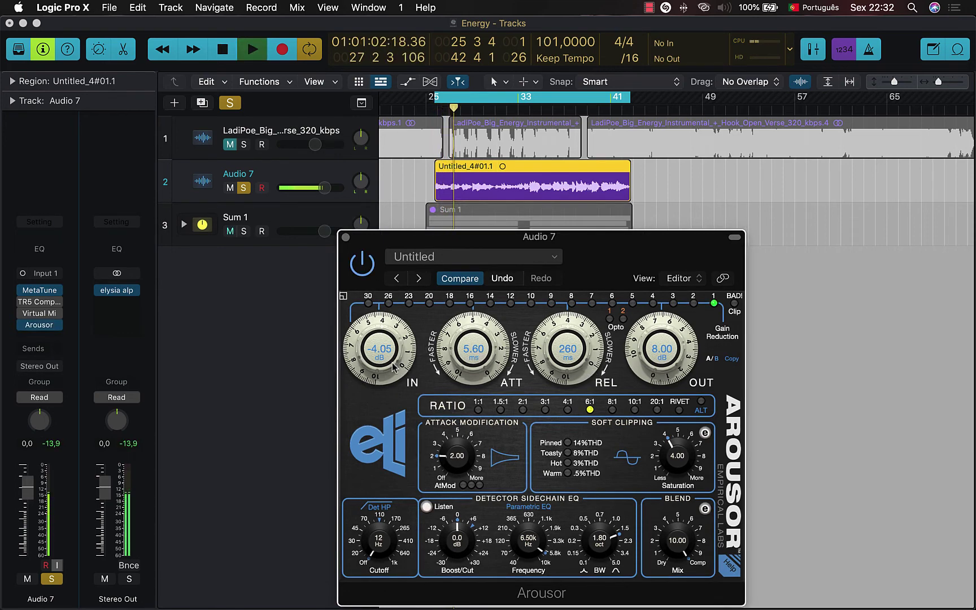
While the vocal plays, set Arousor's input to 3.90 dB, attack to 0.47 ms, release to 103 ms and output to 2.10 dB.
left_click_drag(393, 366, 392, 335)
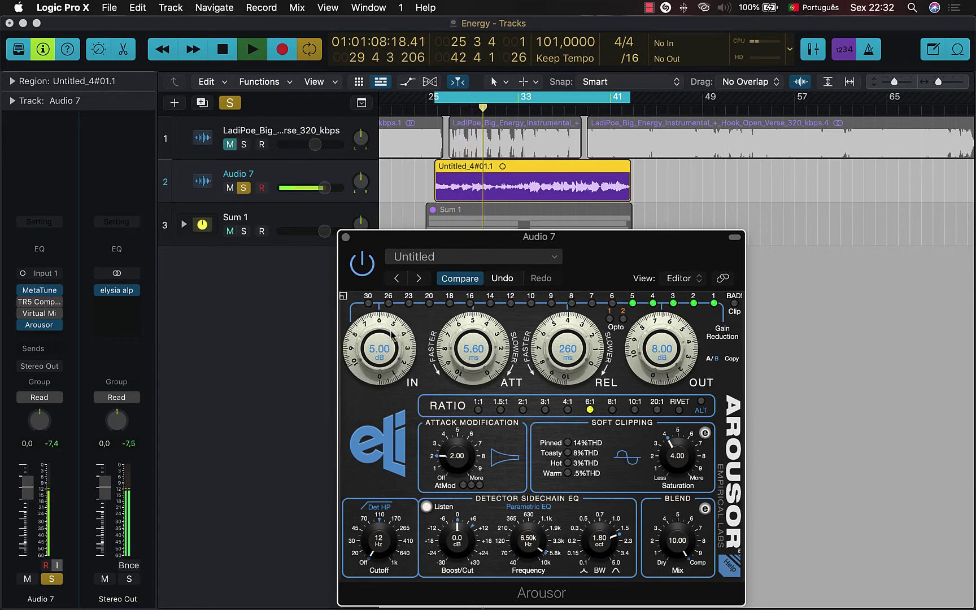
left_click_drag(458, 346, 459, 389)
left_click_drag(403, 360, 403, 370)
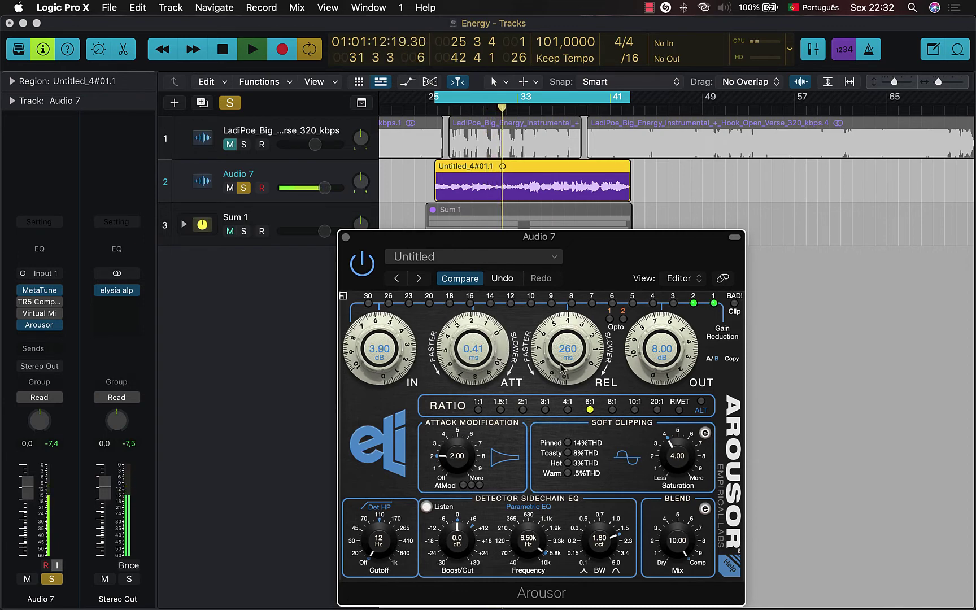
mouse_move(563, 362)
left_mouse_down()
mouse_move(553, 394)
mouse_move(556, 379)
left_mouse_up()
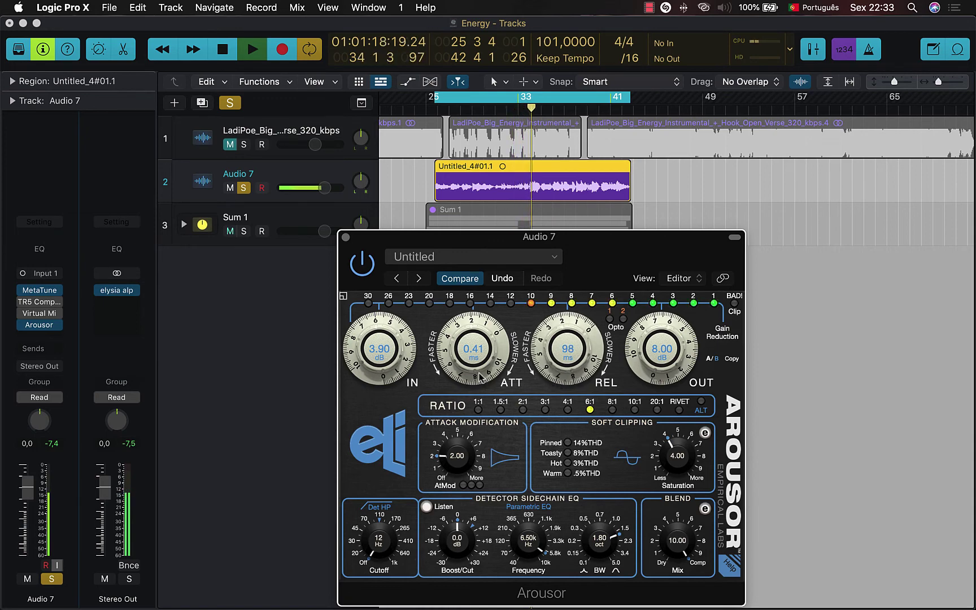
left_click_drag(478, 377, 479, 373)
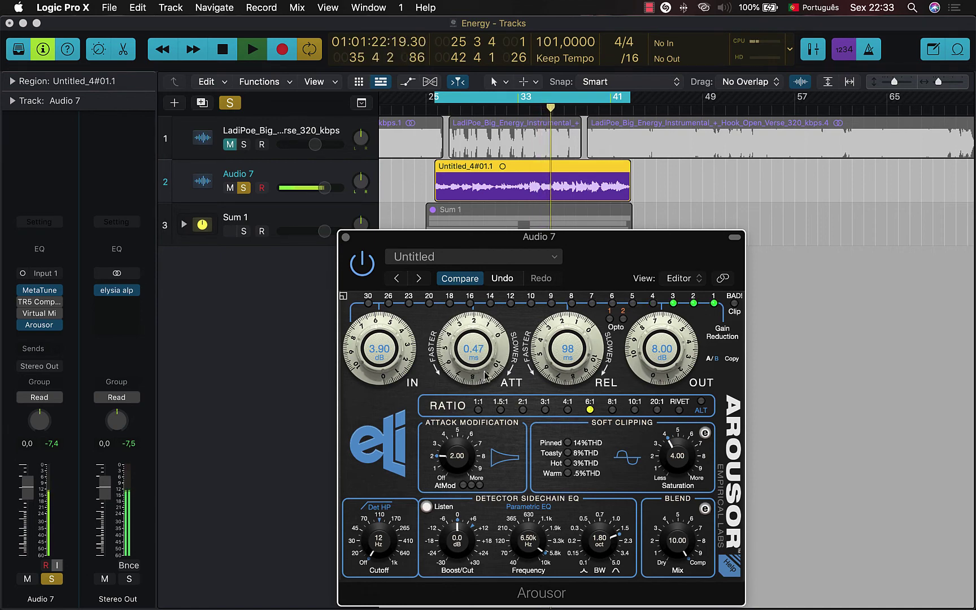
left_click_drag(588, 378, 588, 374)
left_click_drag(675, 342, 672, 364)
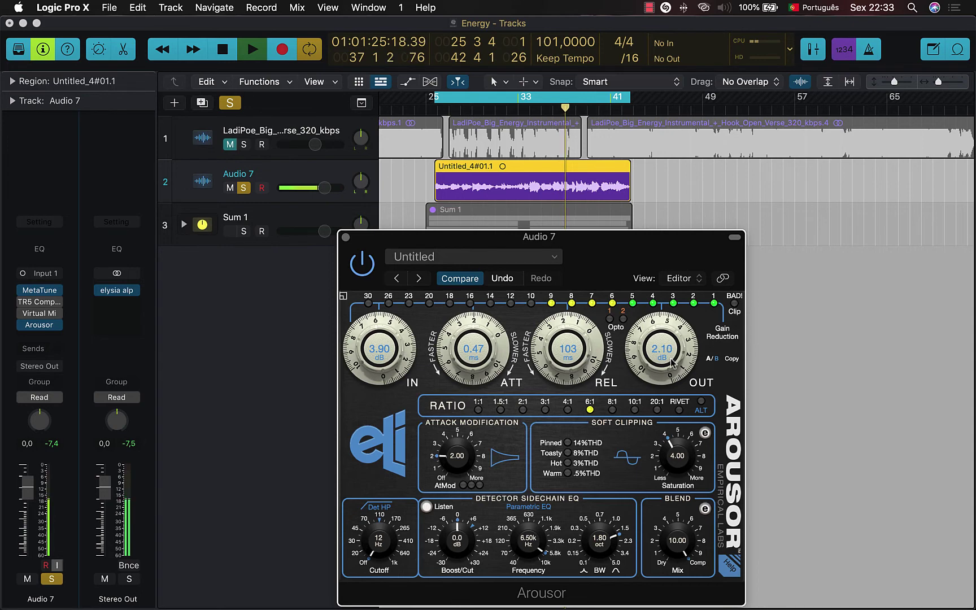
Compare the playing vocal with Arousor bypassed and engaged, and stop playback with it engaged.
left_click(368, 272)
left_click(369, 273)
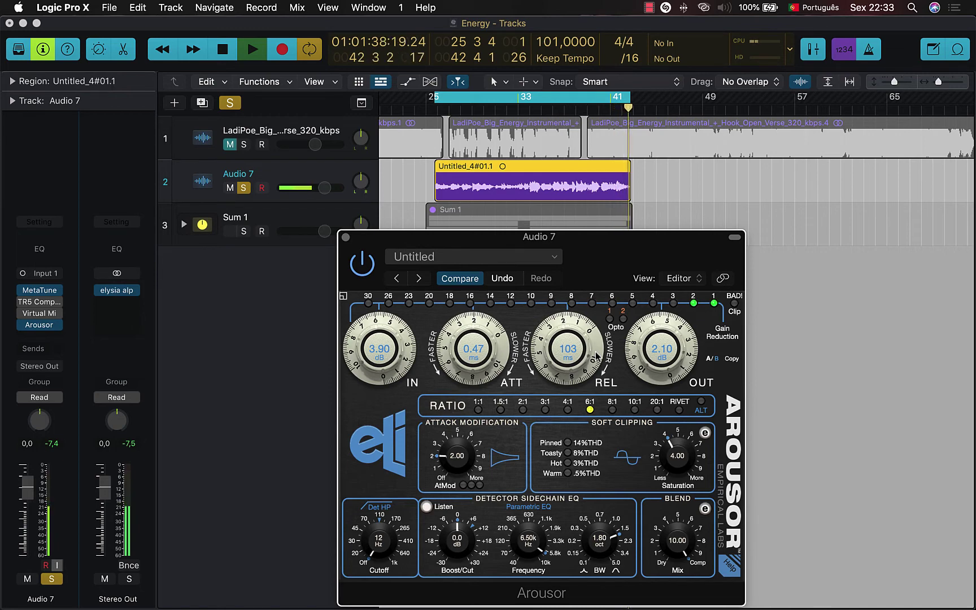
key("space")
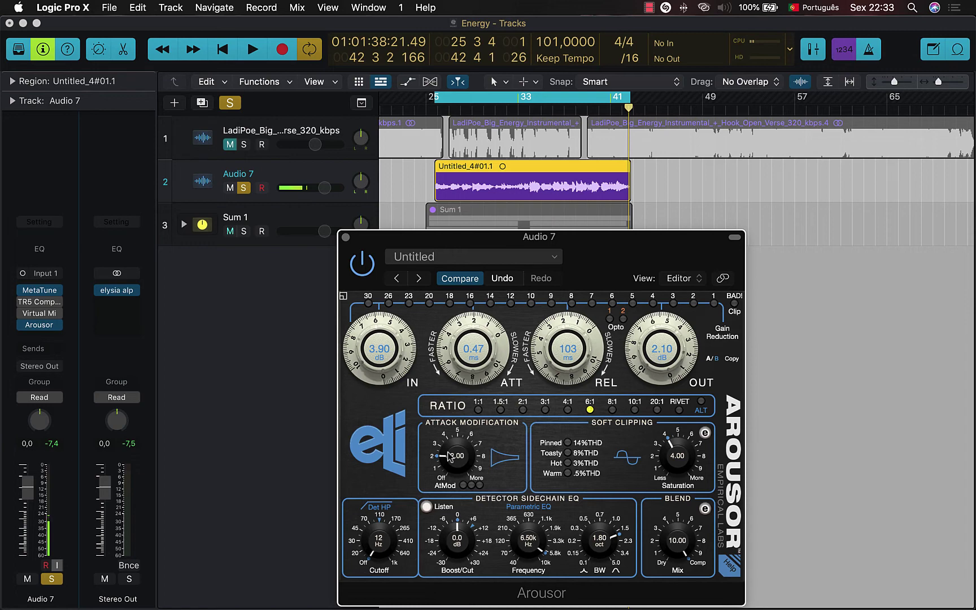
Set Arousor's attack to 0.05 ms, sweep its attack modification while the vocal plays, and stop with the modification at 9.68.
left_click_drag(450, 457, 571, 370)
left_click_drag(495, 350, 487, 374)
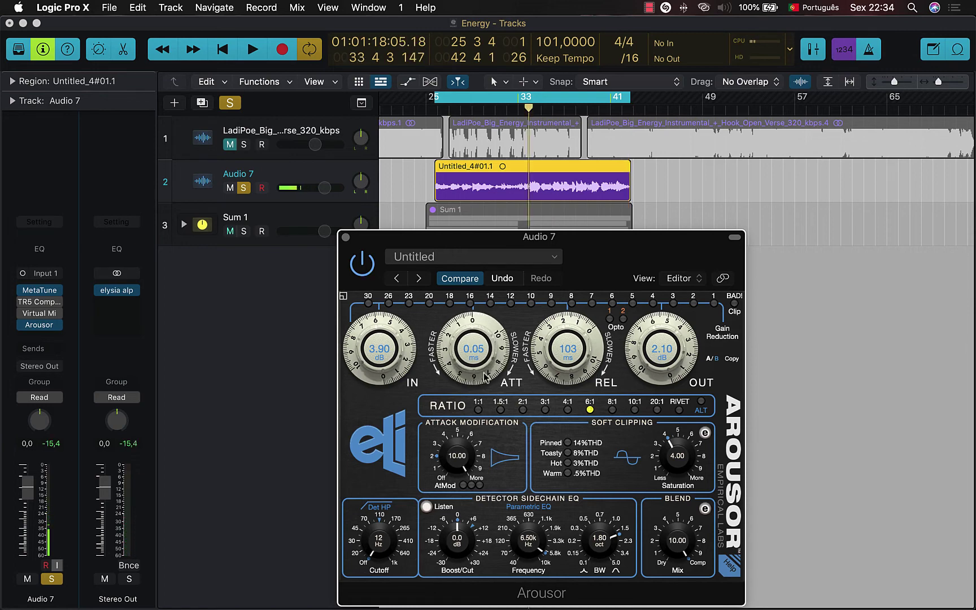
key("space")
left_click_drag(467, 456, 443, 580)
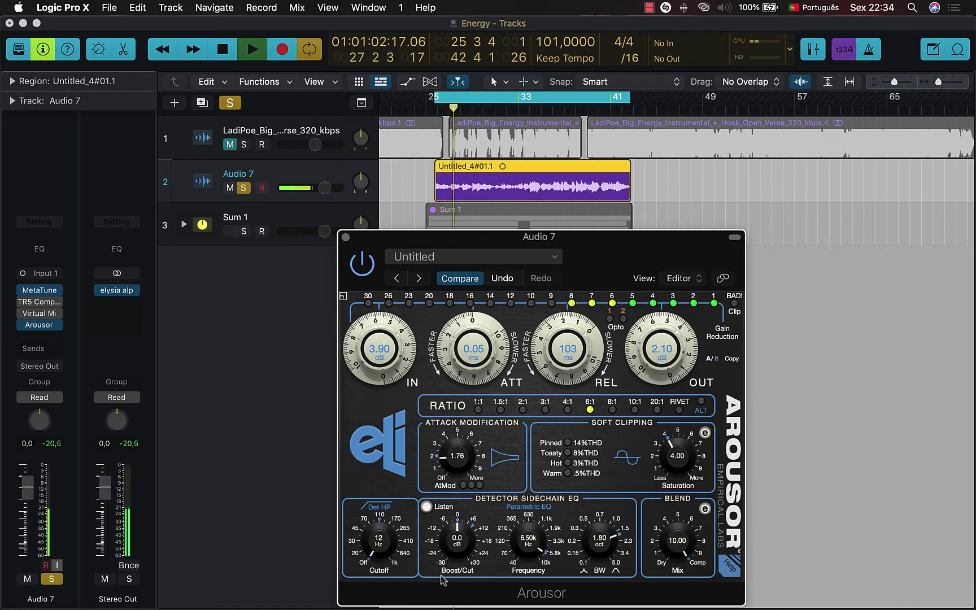
left_click_drag(455, 456, 435, 568)
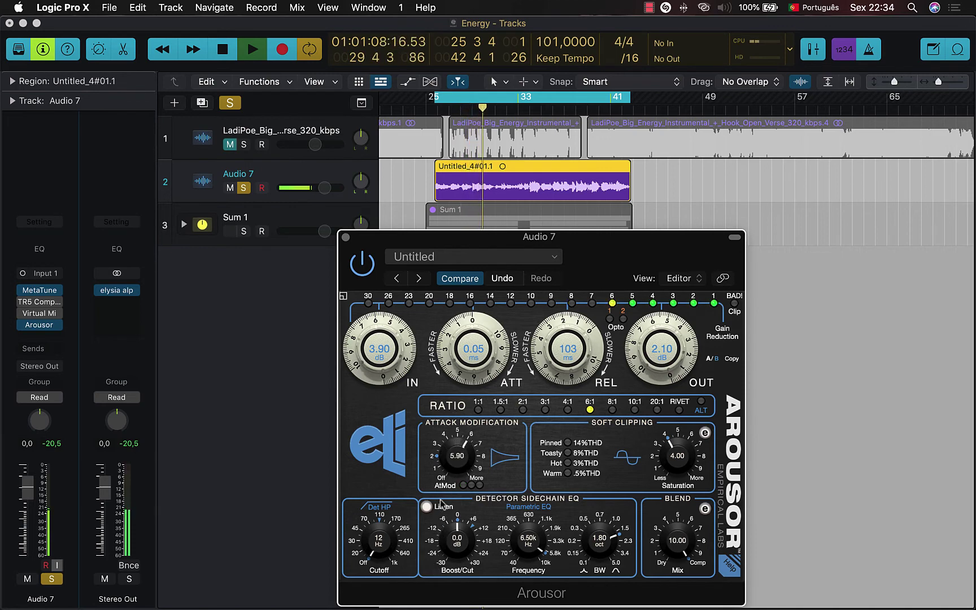
left_click_drag(445, 461, 444, 449)
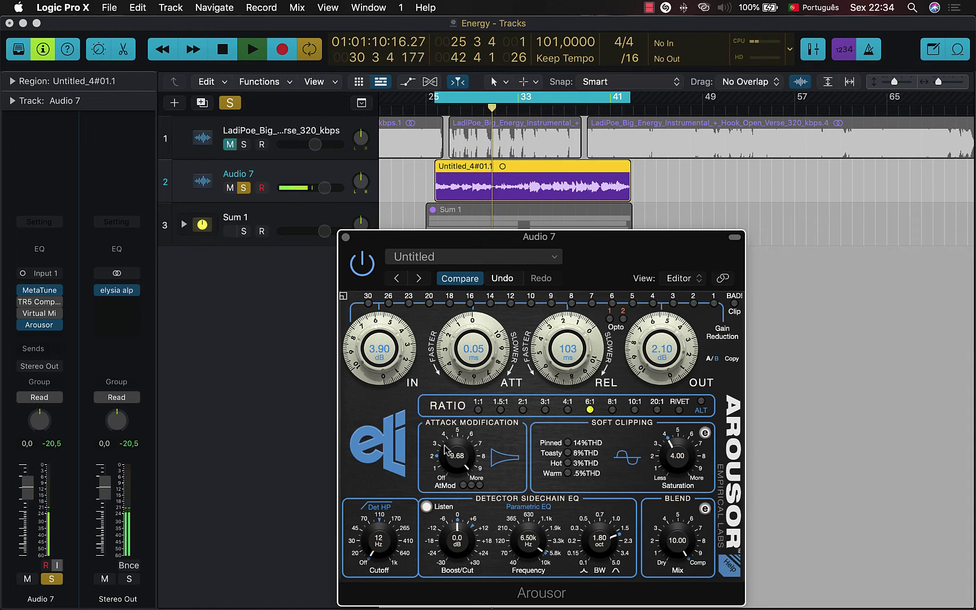
key("space")
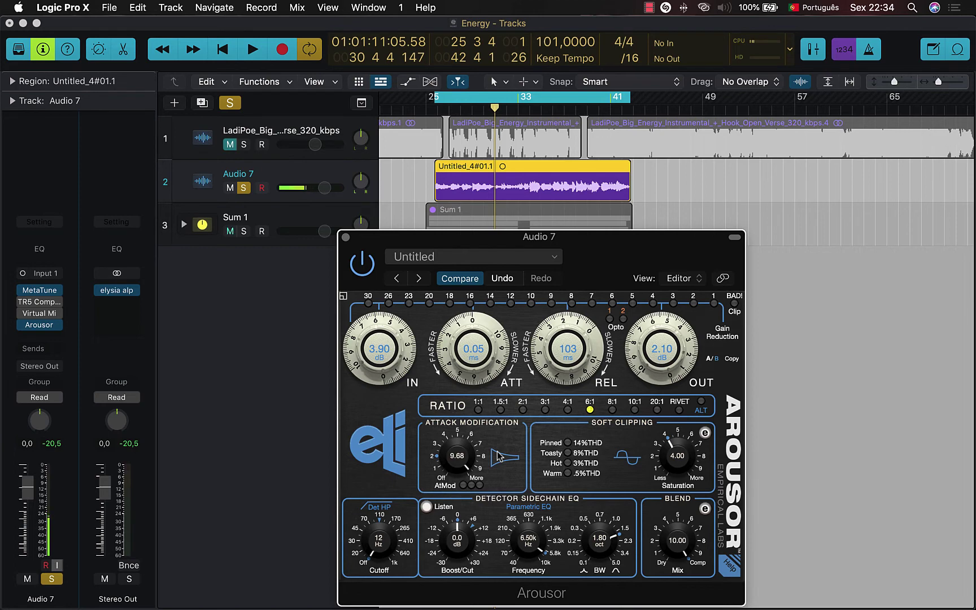
Play the vocal while comparing low and high attack modification, settle on 1.99, and stop playback.
key("space")
left_click_drag(457, 456, 440, 542)
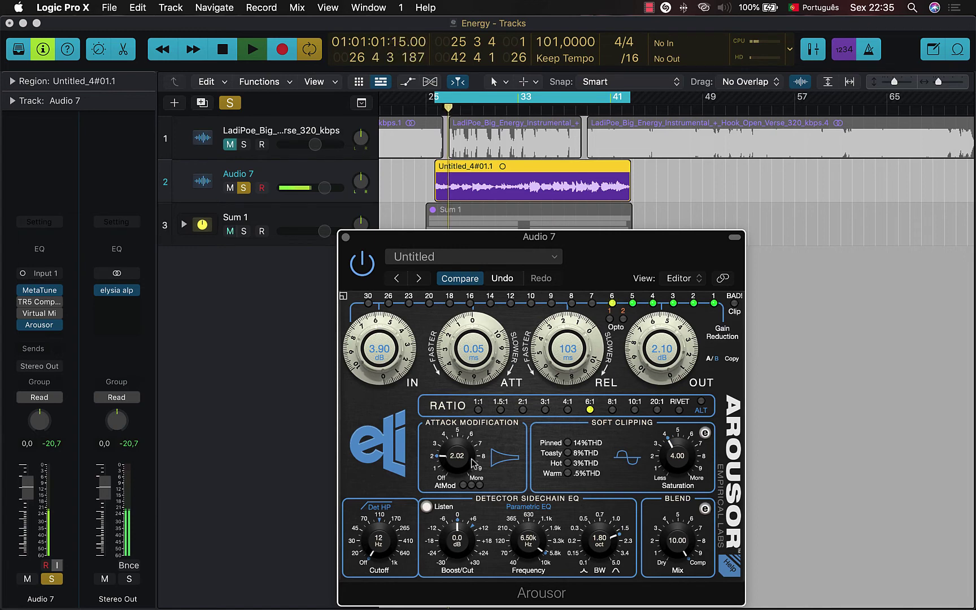
left_click_drag(468, 464, 408, 257)
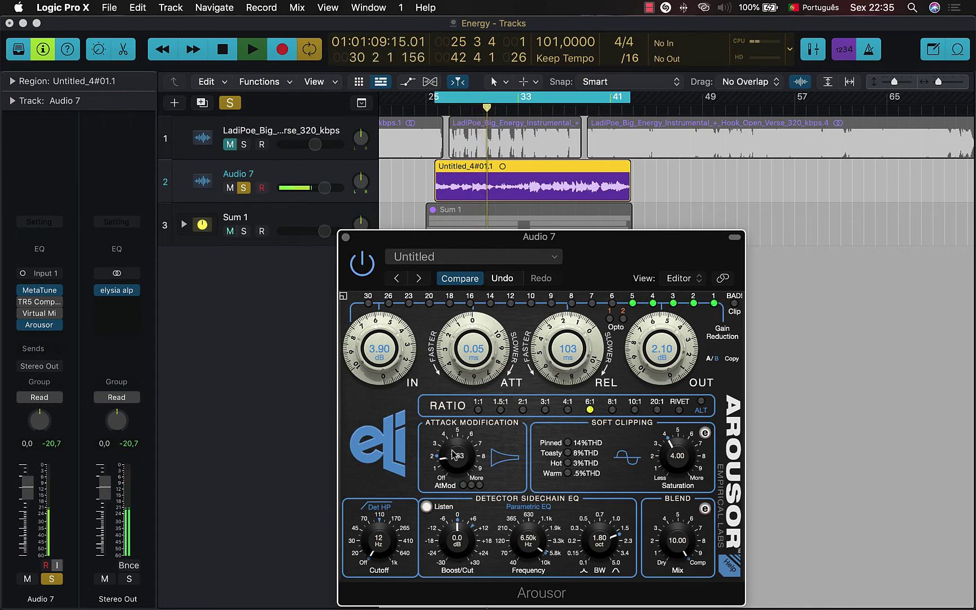
left_click_drag(452, 449, 452, 551)
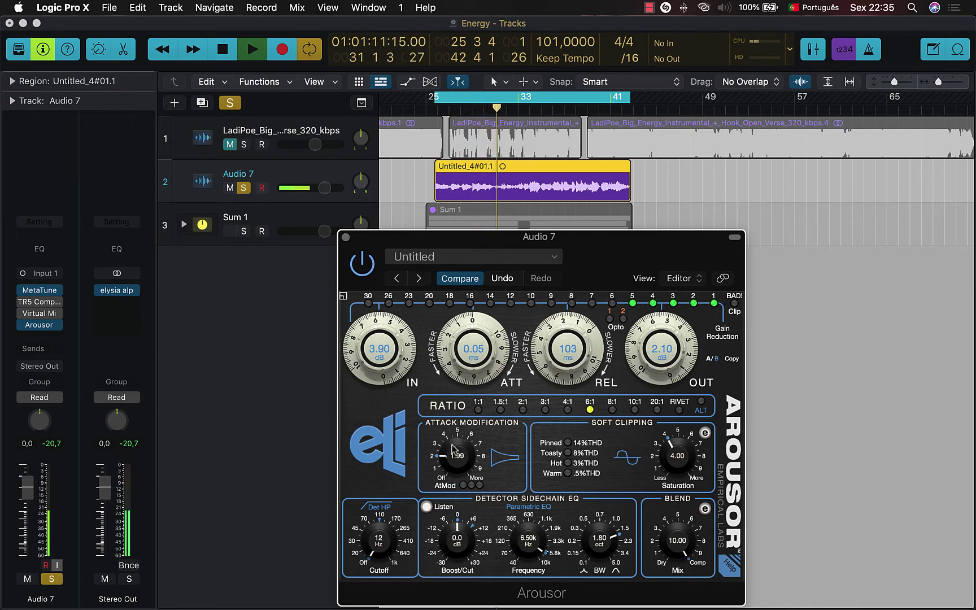
key("space")
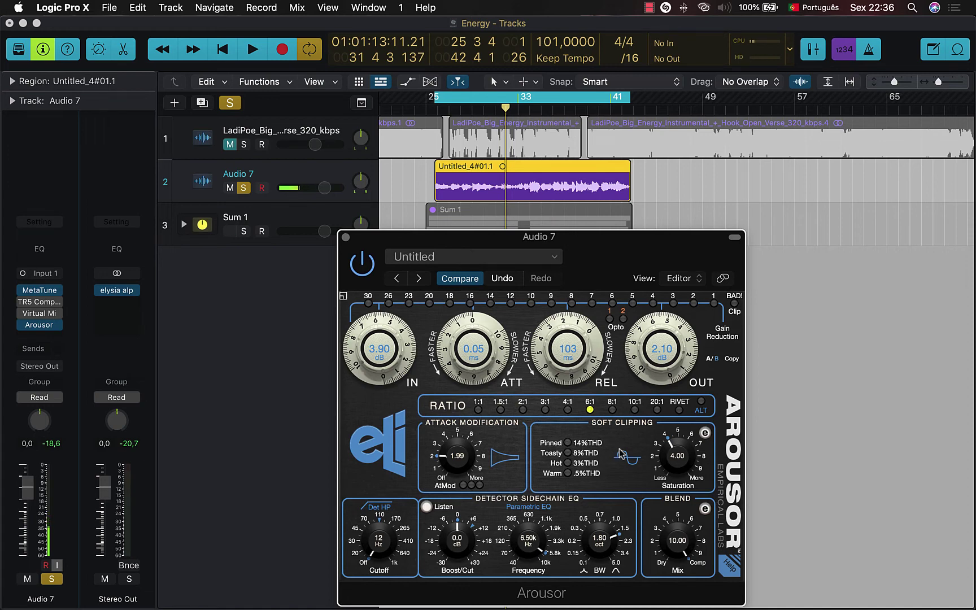
Play the vocal, raise Arousor's soft-clipping saturation to 9.97, and ease it back to 8.86.
key("space")
left_click_drag(688, 459, 678, 412)
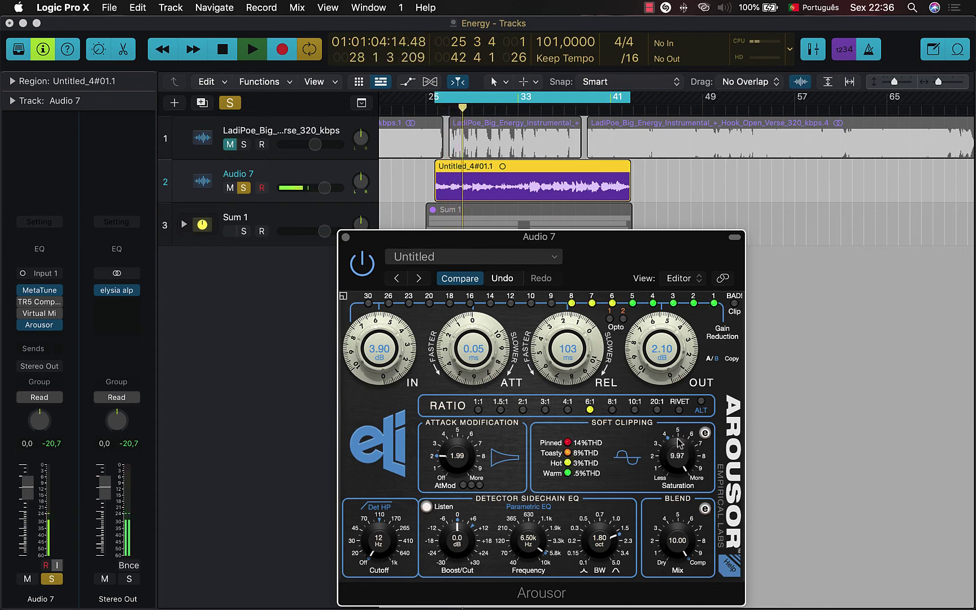
left_click_drag(680, 443, 677, 460)
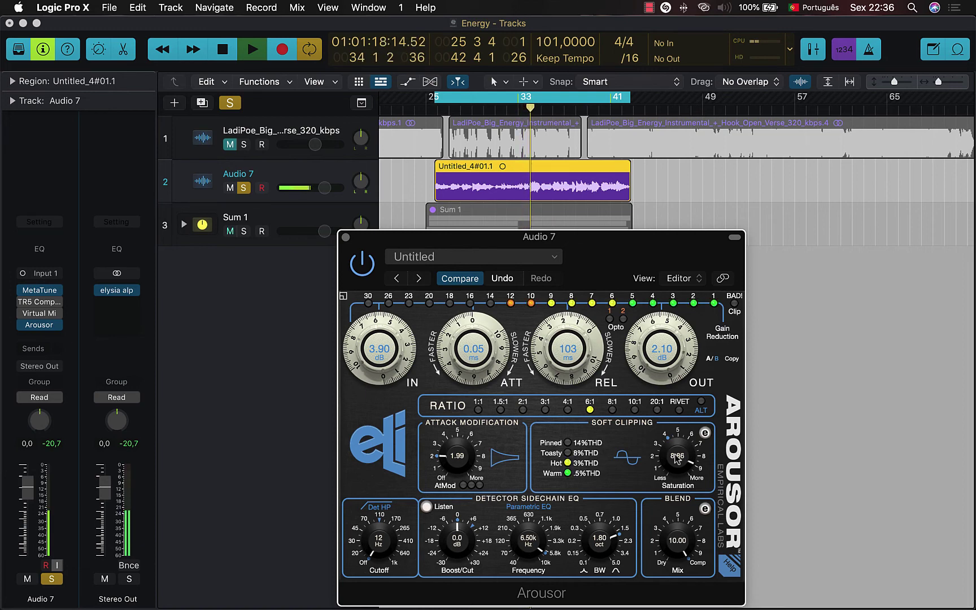
Compare the playing vocal twice with Arousor bypassed and engaged, leaving it engaged.
left_click(361, 271)
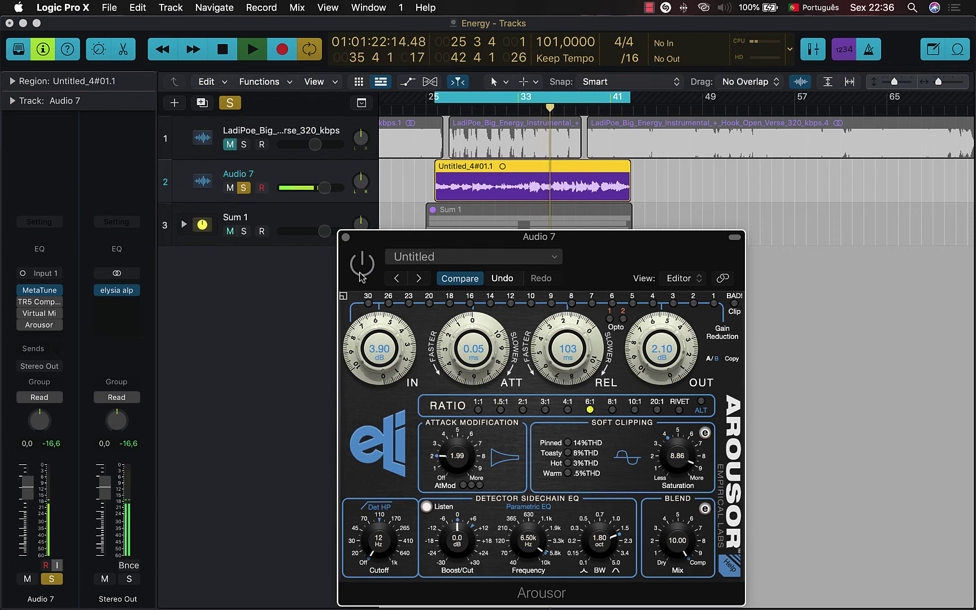
left_click(360, 272)
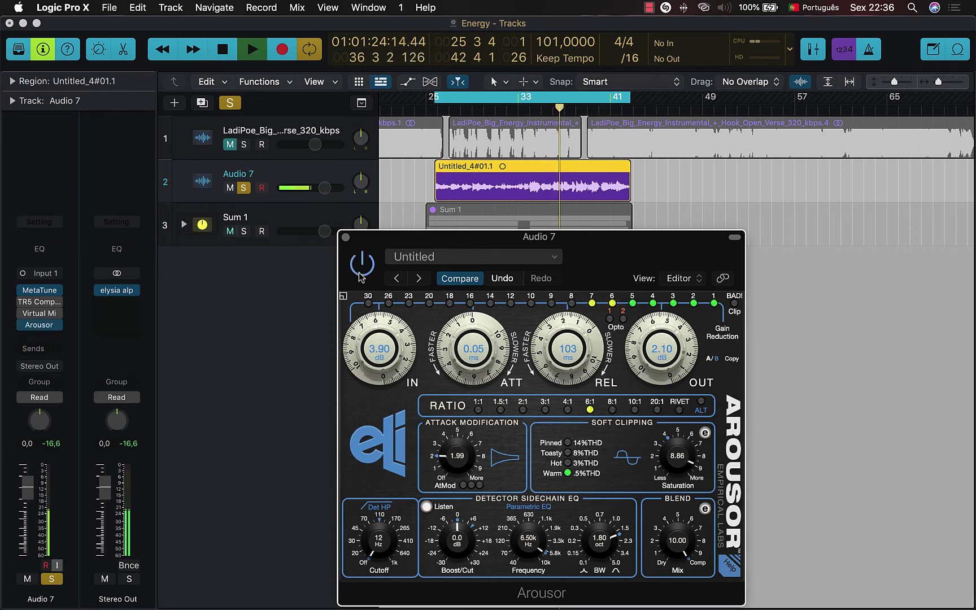
left_click(360, 273)
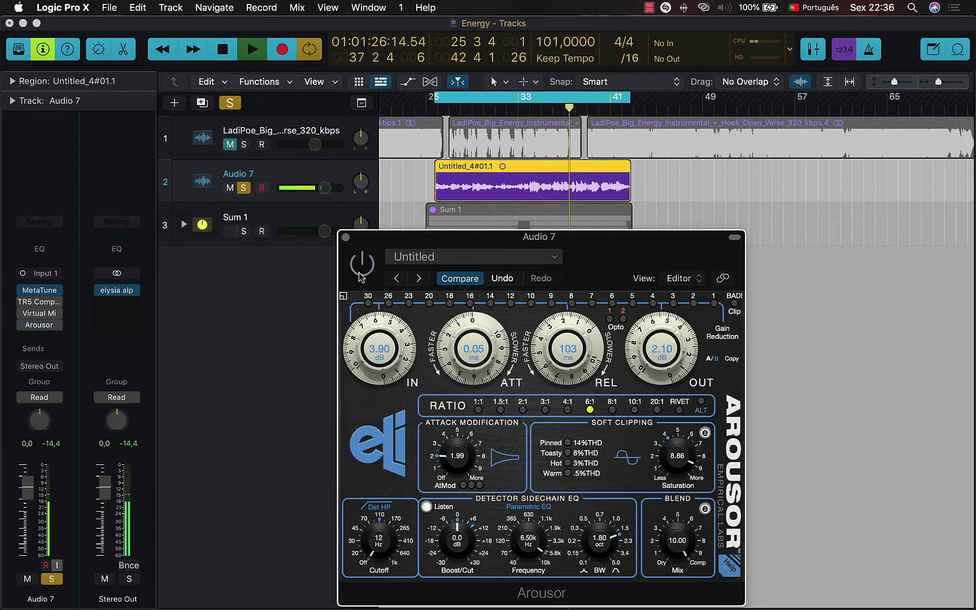
left_click(361, 274)
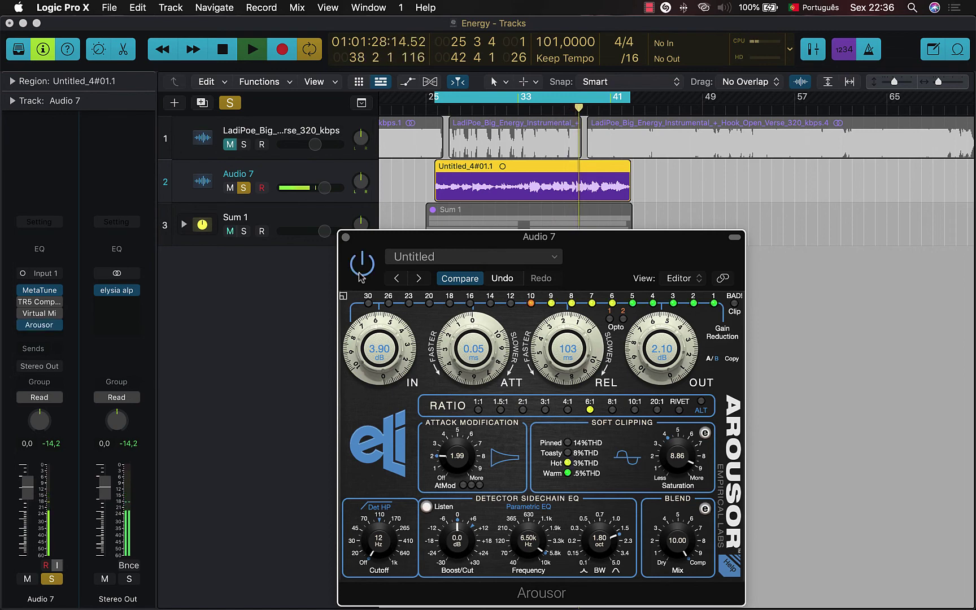
Lower Arousor's soft-clipping saturation to 7.85, compare the playing vocal with the plug-in bypassed and engaged, and stop playback.
left_click_drag(677, 463, 673, 475)
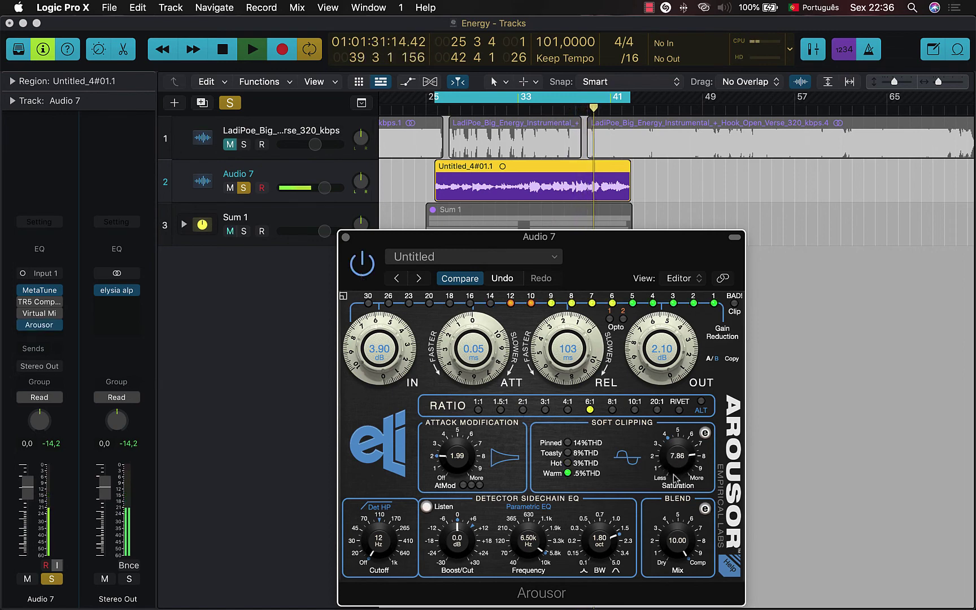
left_click(353, 270)
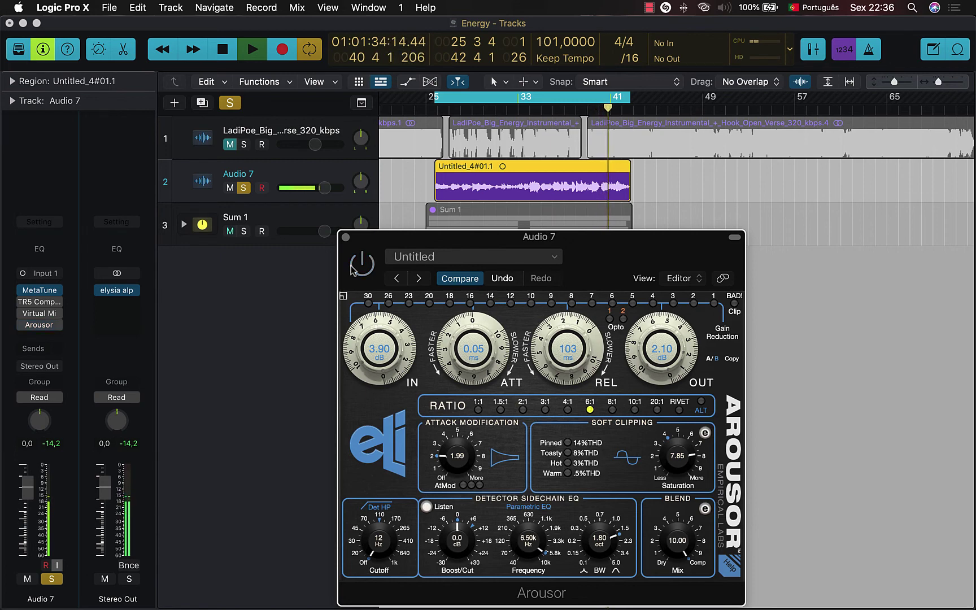
left_click(353, 269)
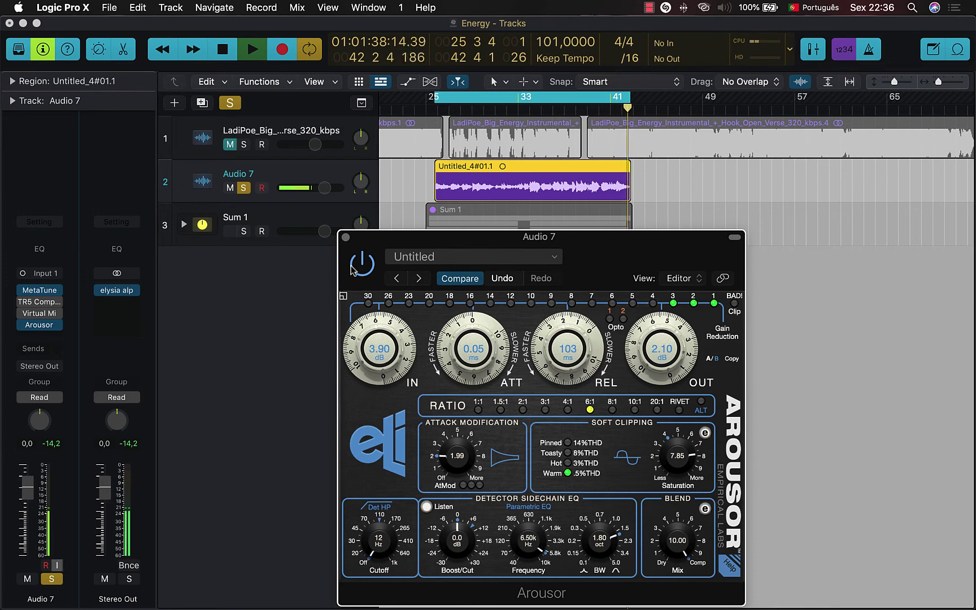
key("space")
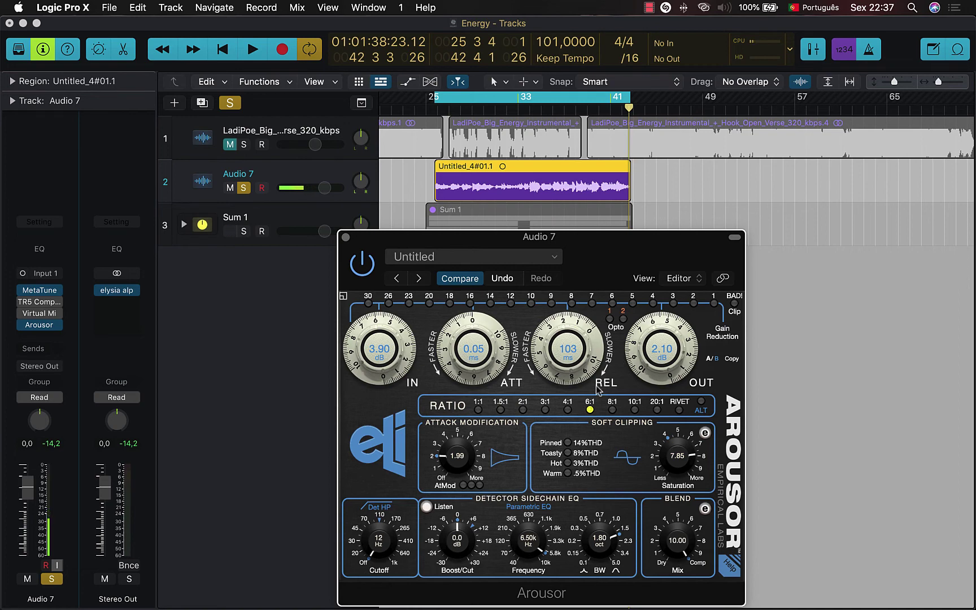
Alternate Arousor between Opto modes 1 and 2 while the vocal plays, leave Opto 2 active, and stop playback.
left_click(610, 319)
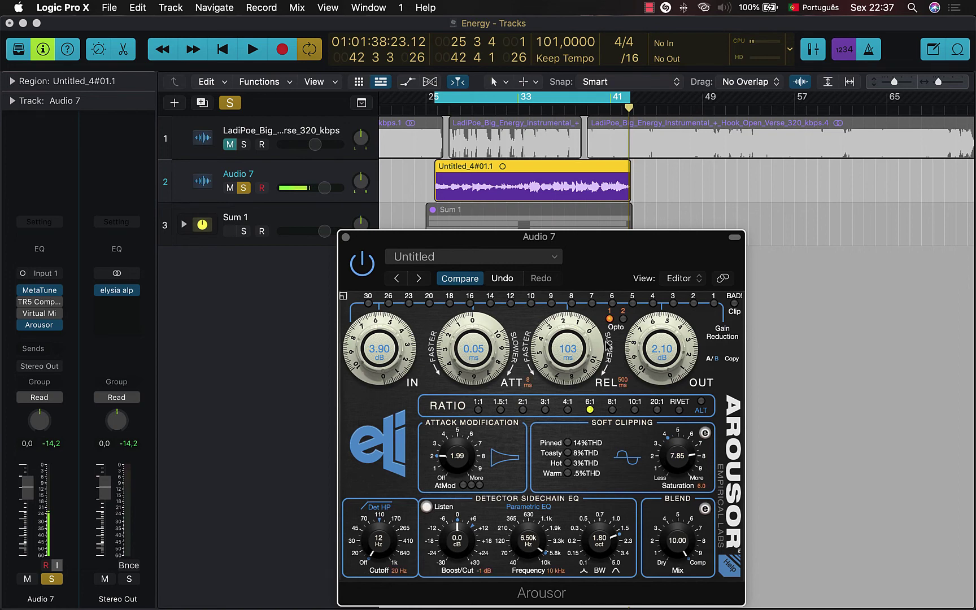
key("space")
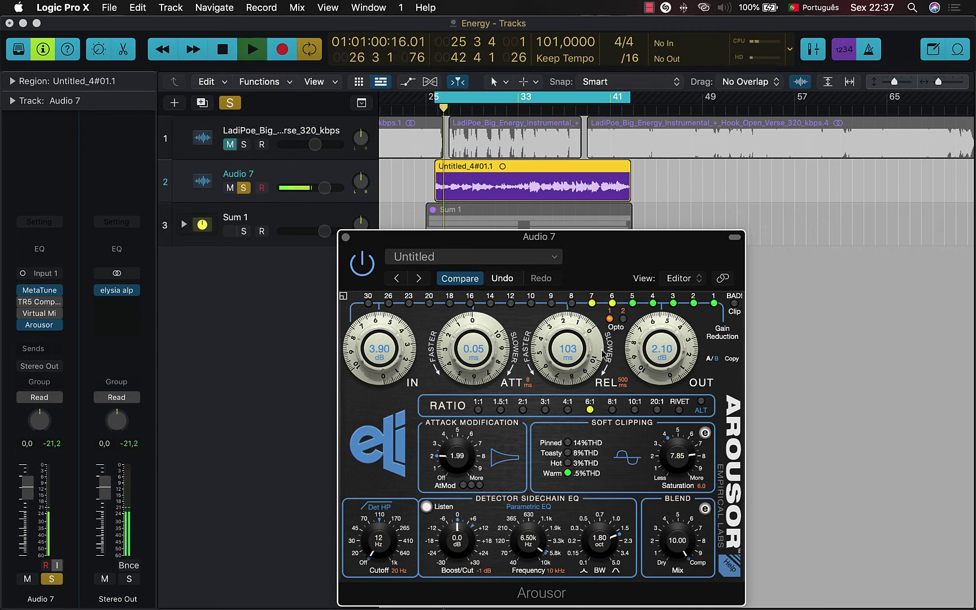
left_click(623, 320)
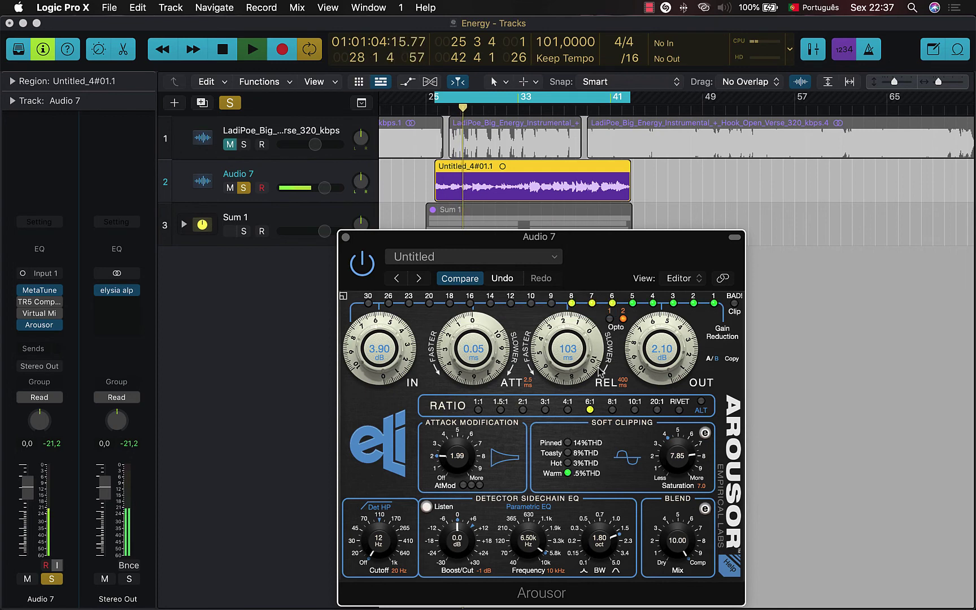
left_click(609, 319)
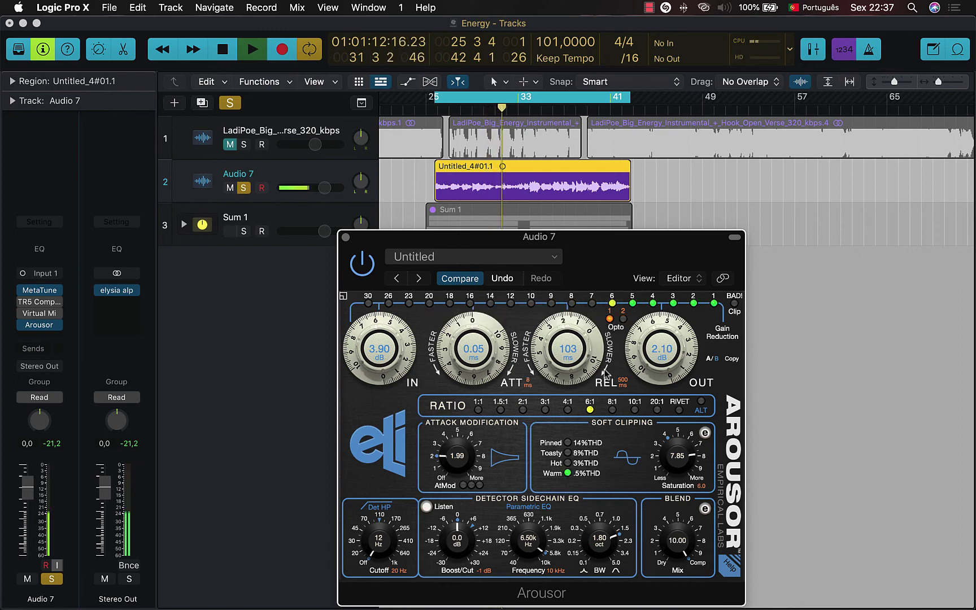
left_click(624, 320)
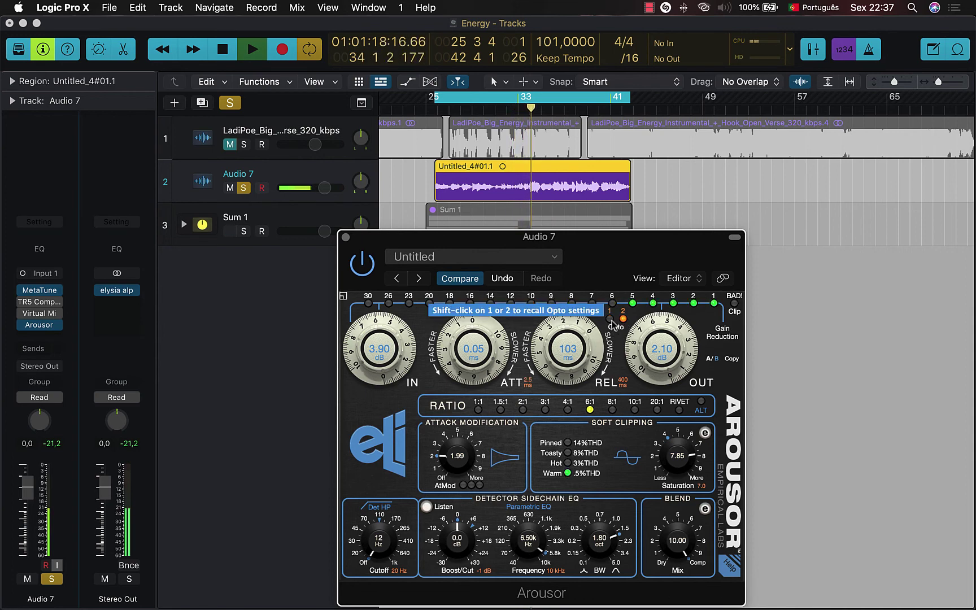
left_click(611, 321)
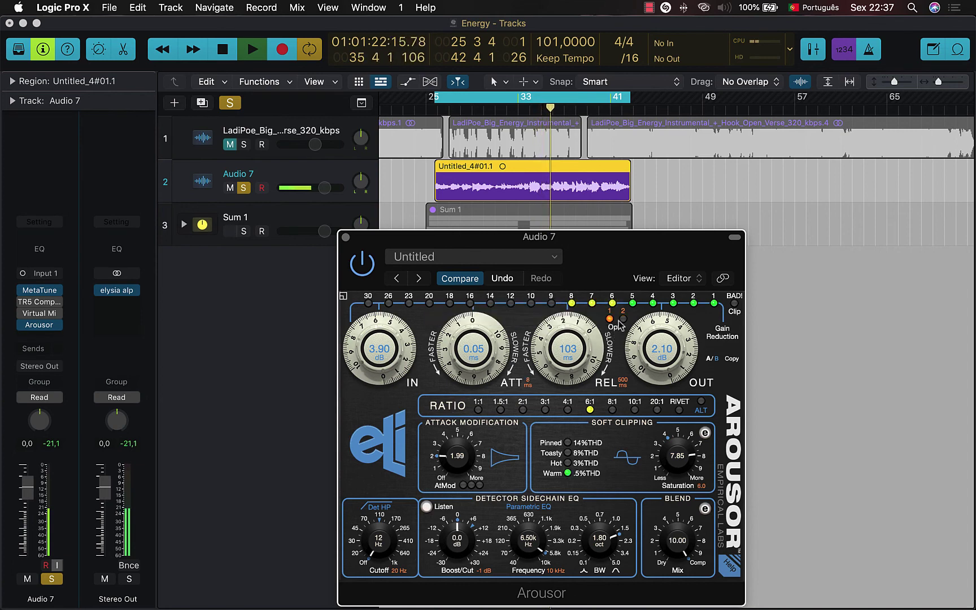
left_click(622, 321)
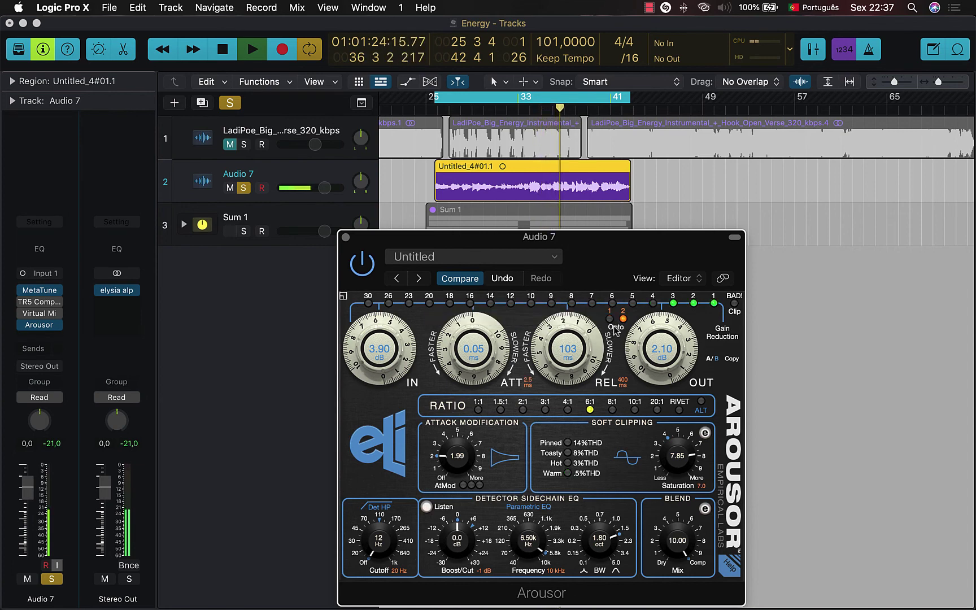
left_click(616, 331)
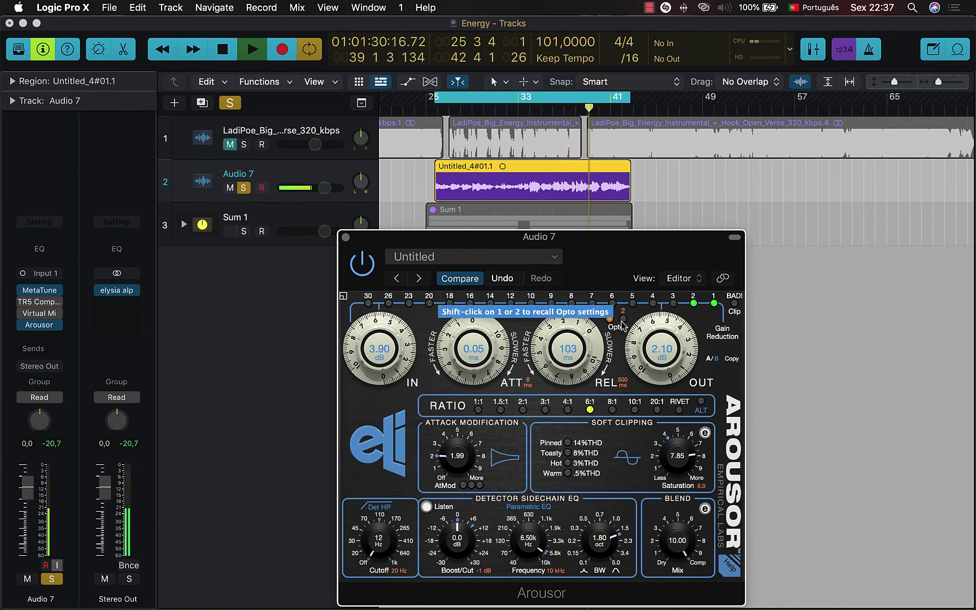
left_click(623, 320)
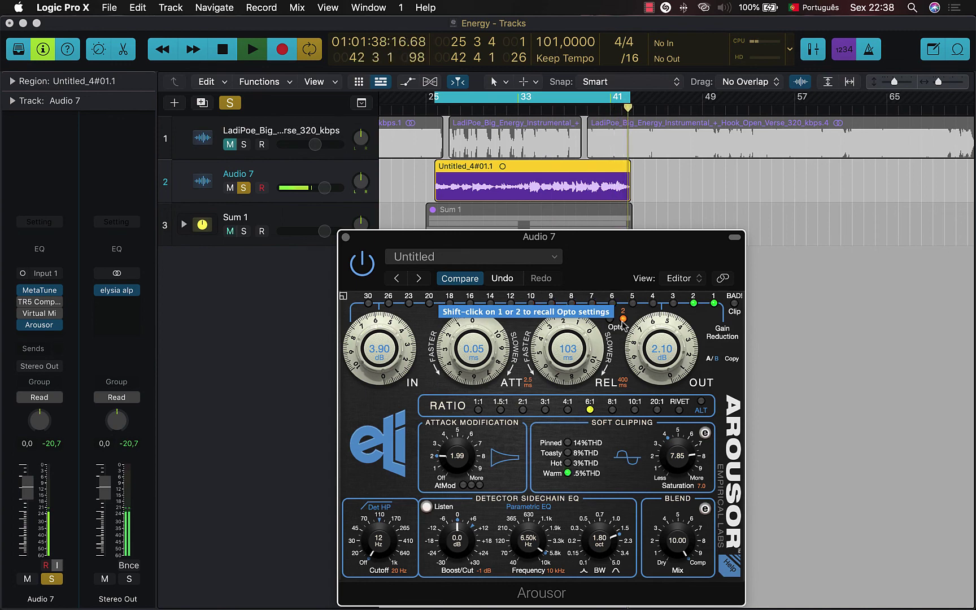
key("space")
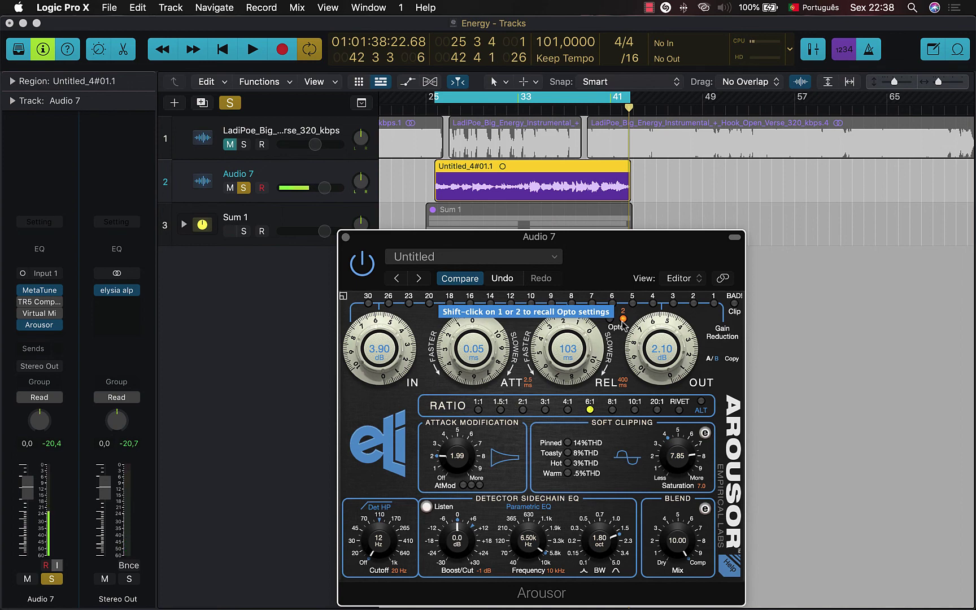
Open the Virtual Mix Rack FG-Stress and TR5 Comprexxor plug-in windows from the Audio 7 channel's inserts.
left_click(326, 330)
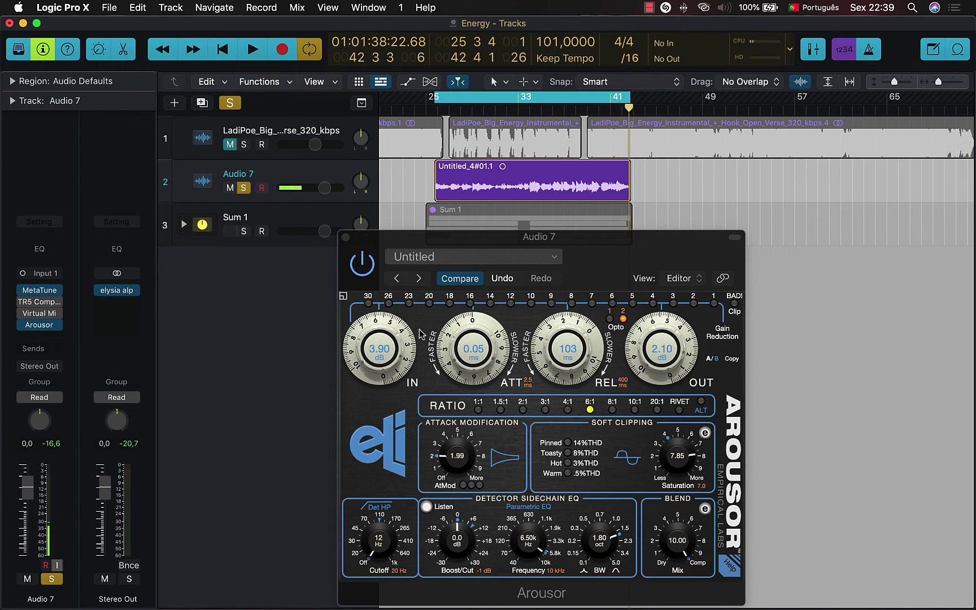
left_click(32, 317)
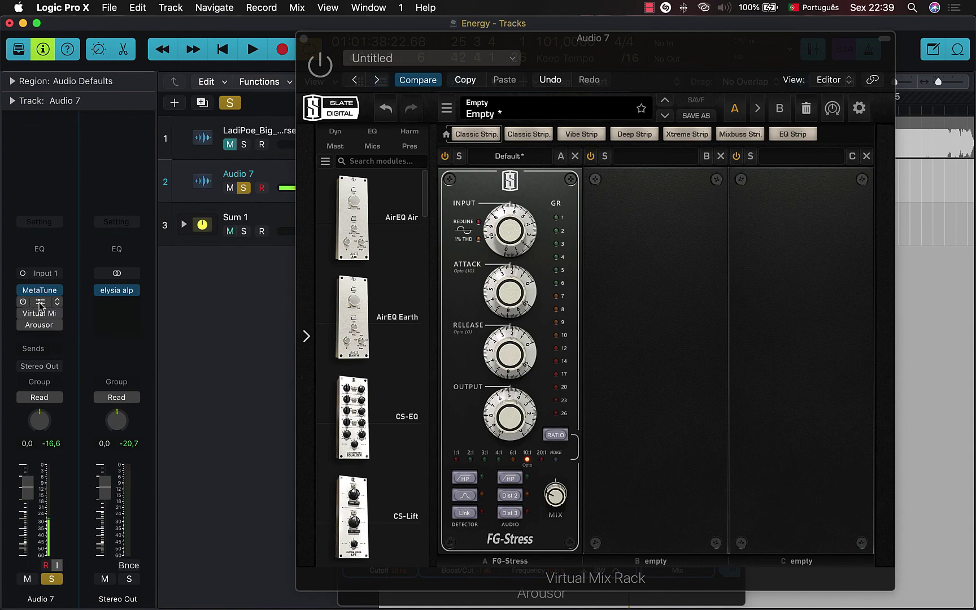
left_click(40, 303)
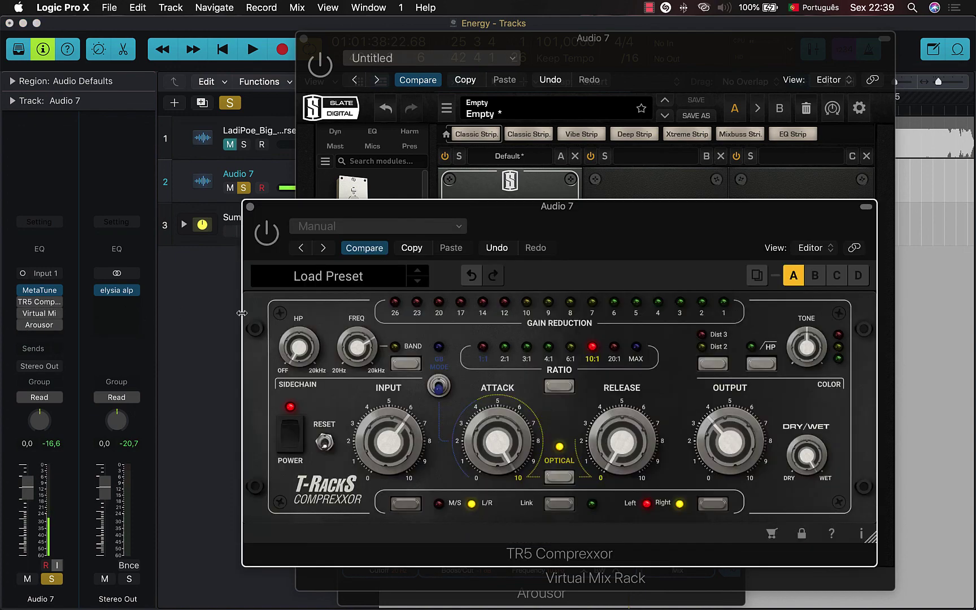